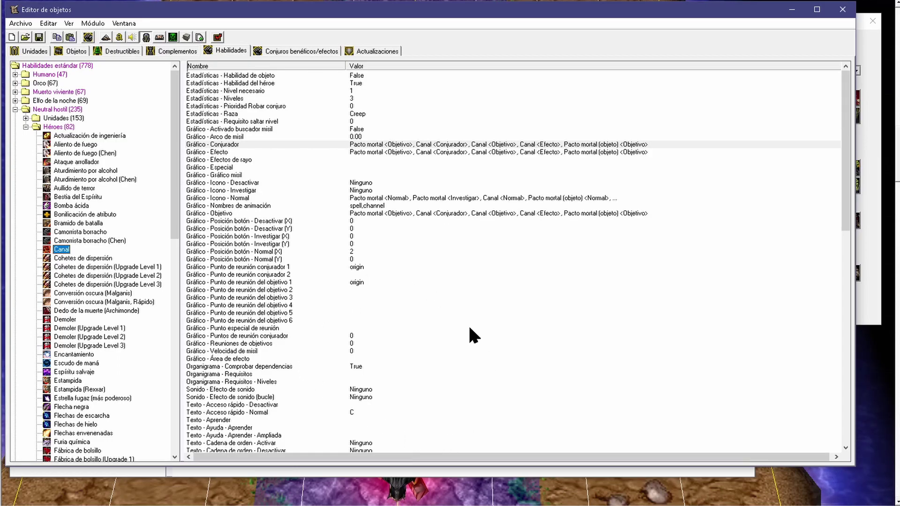
Examine the ability condition and the summoning actions of the HECHIZO SUPER PRO XD trigger.
click(119, 37)
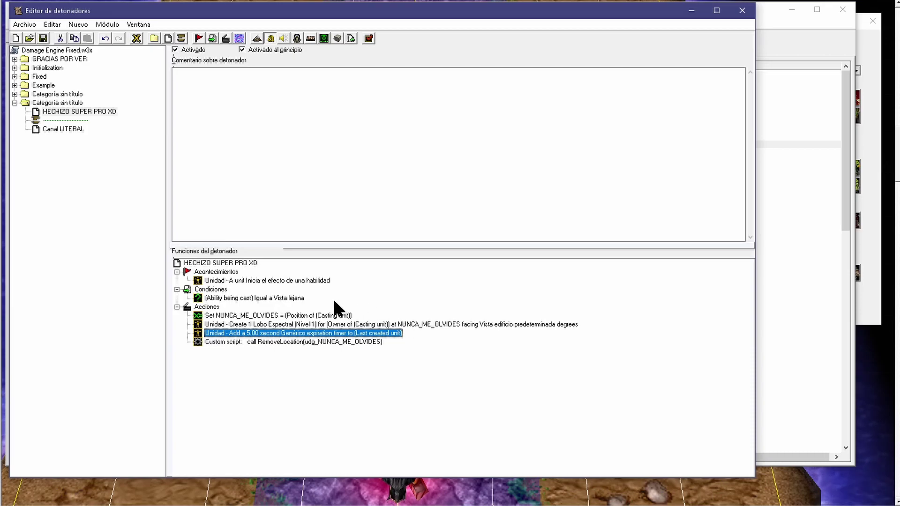
click(300, 298)
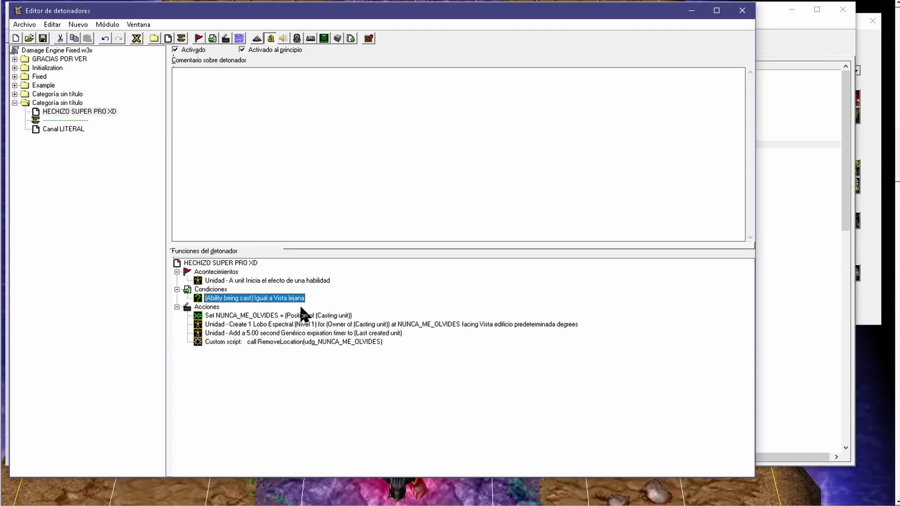
click(303, 333)
key(Up)
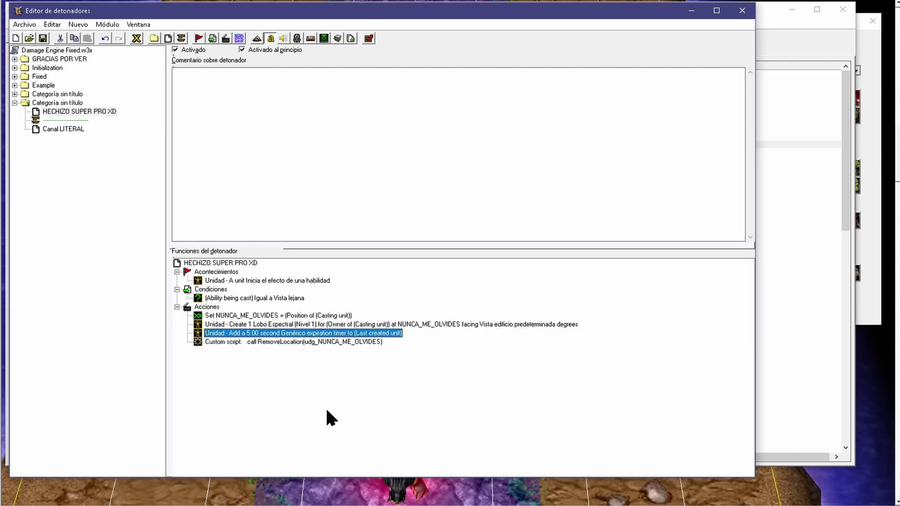
Examine the standard Canal ability's effect, objective attachment point and Duración gráfico fields in the object editor.
click(793, 71)
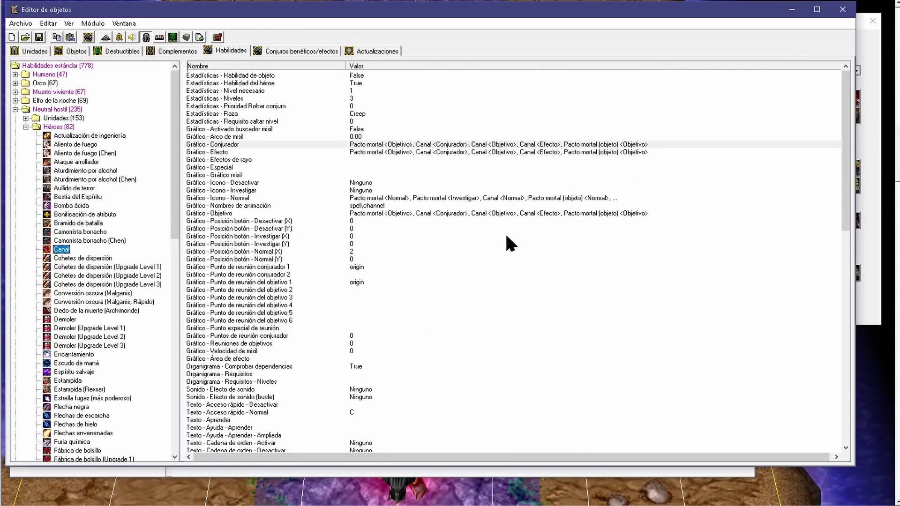
click(516, 281)
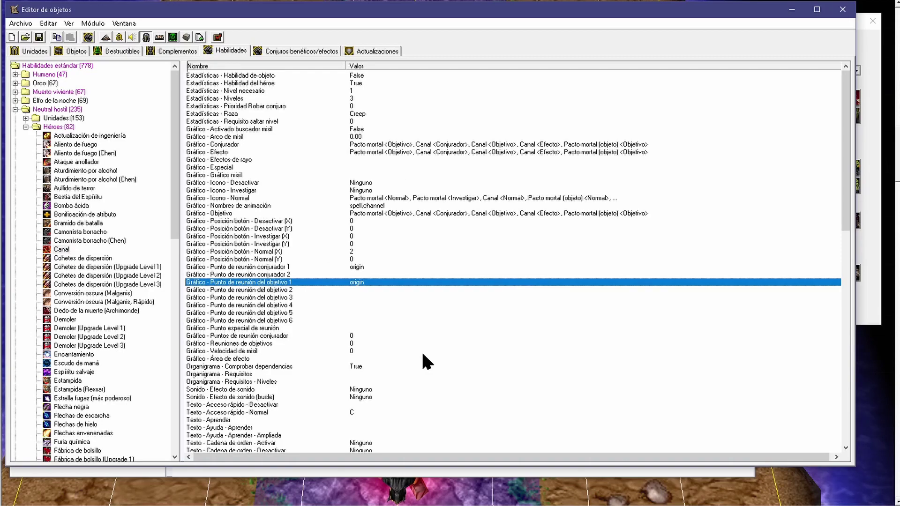
click(416, 151)
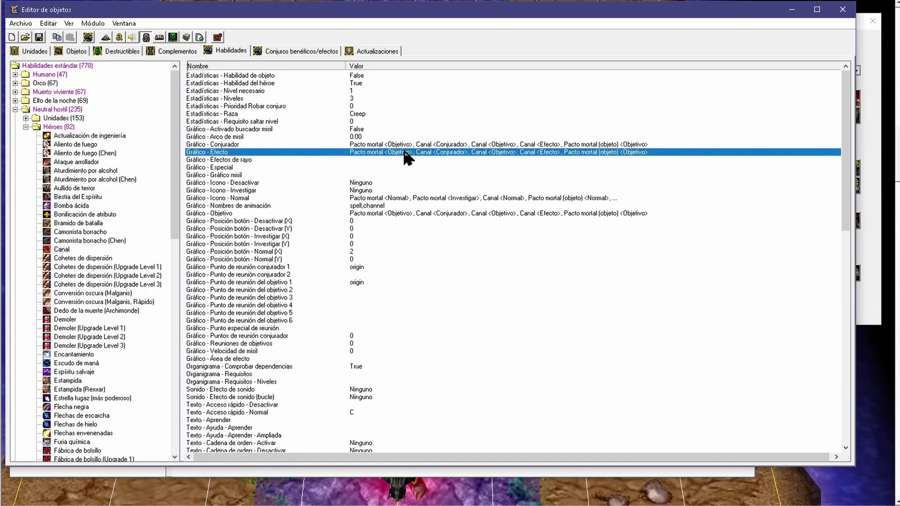
scroll(445, 178, down, 5)
scroll(408, 225, down, 5)
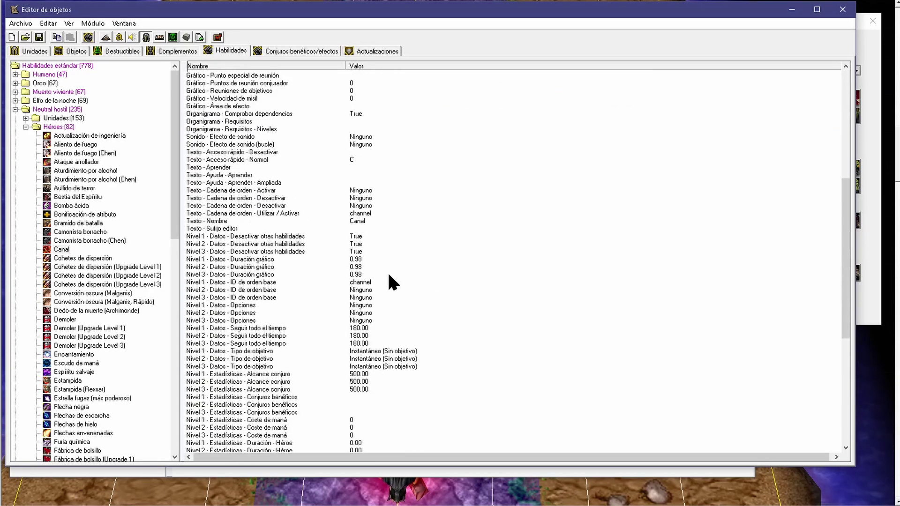
click(368, 266)
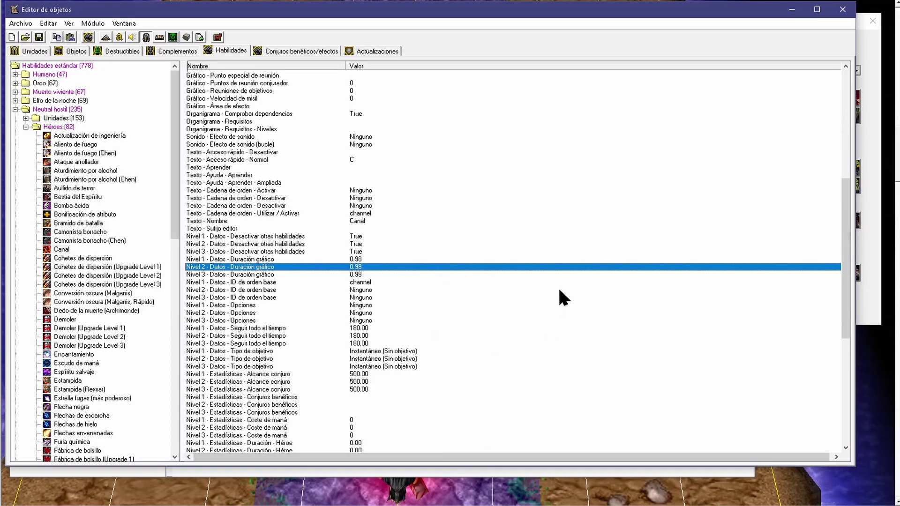
Review the pause, animation and special effect actions of the Canal LITERAL trigger.
click(119, 38)
click(75, 127)
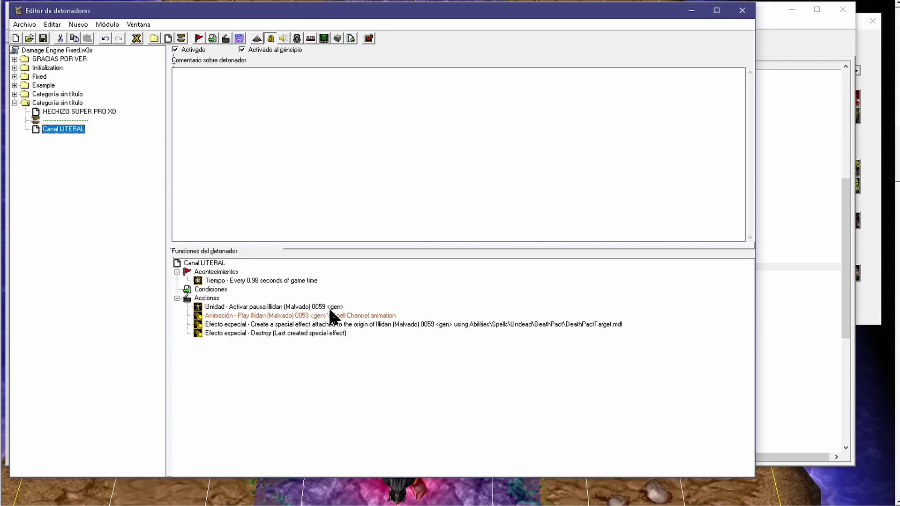
click(328, 306)
click(298, 316)
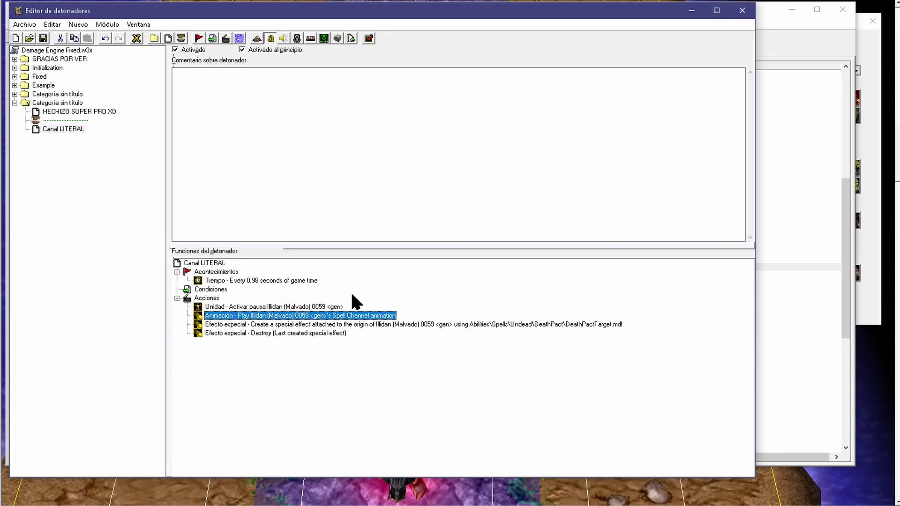
click(378, 322)
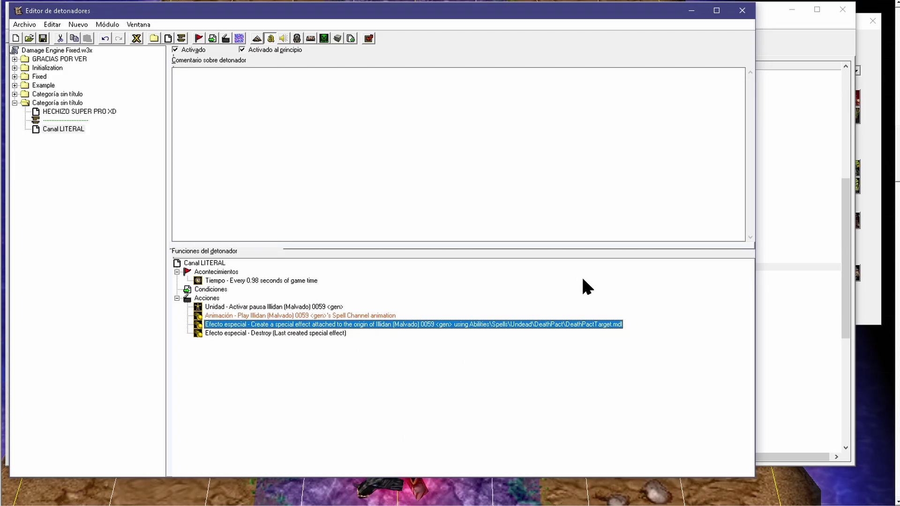
Return to the standard Canal ability in the object editor and look through its graphic, text and level data fields.
click(834, 82)
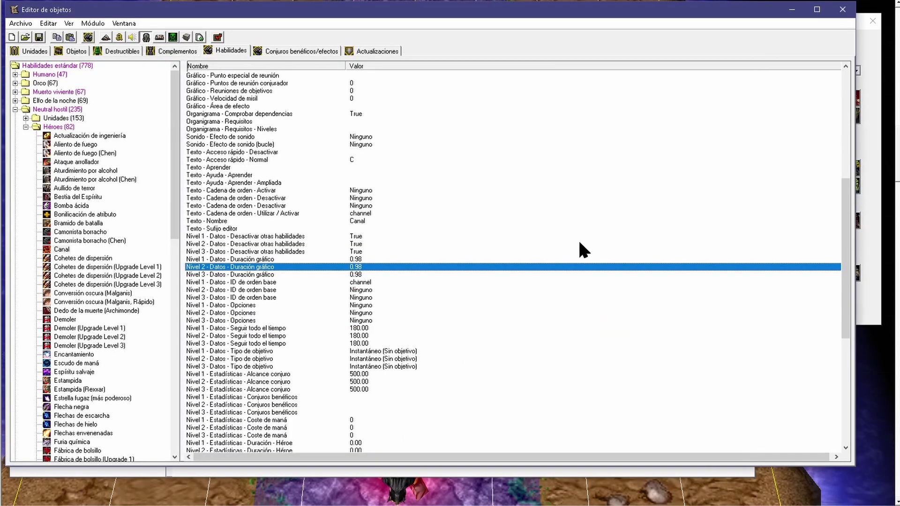
scroll(581, 249, up, 8)
scroll(577, 252, up, 2)
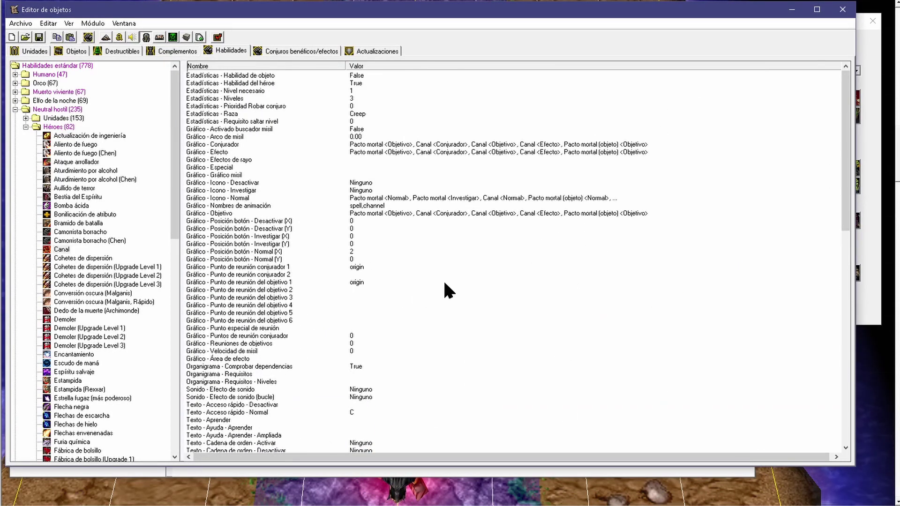
click(142, 248)
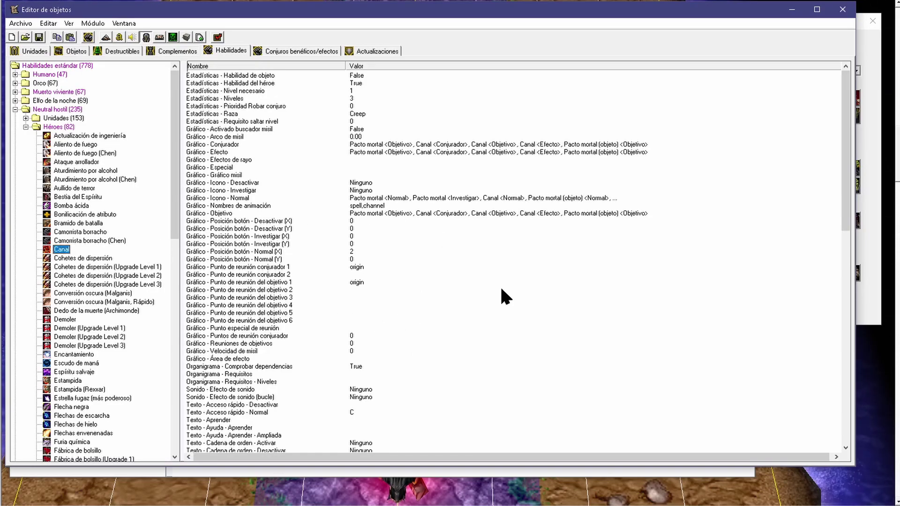
scroll(499, 286, down, 7)
scroll(500, 300, down, 4)
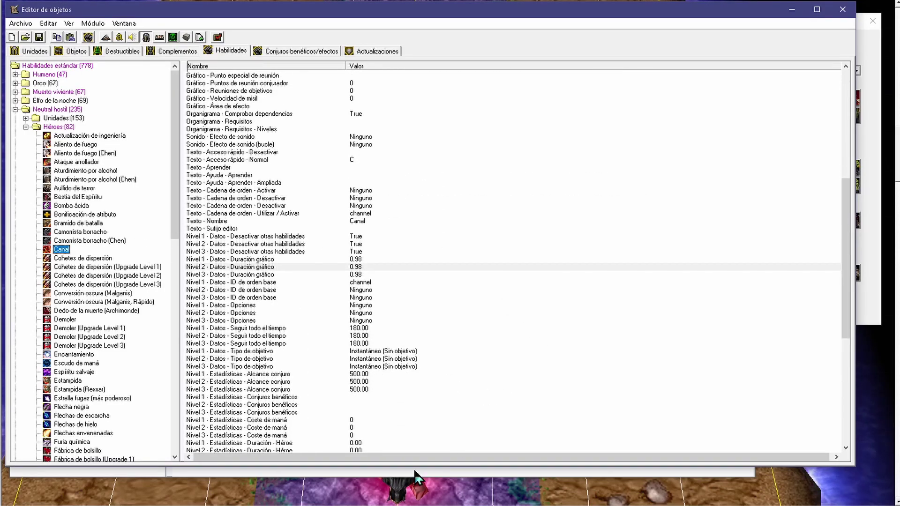
Inspect Canal's level 1 Tipo de objetivo and level 2 ID de orden base settings, leaving both without changes.
double_click(368, 352)
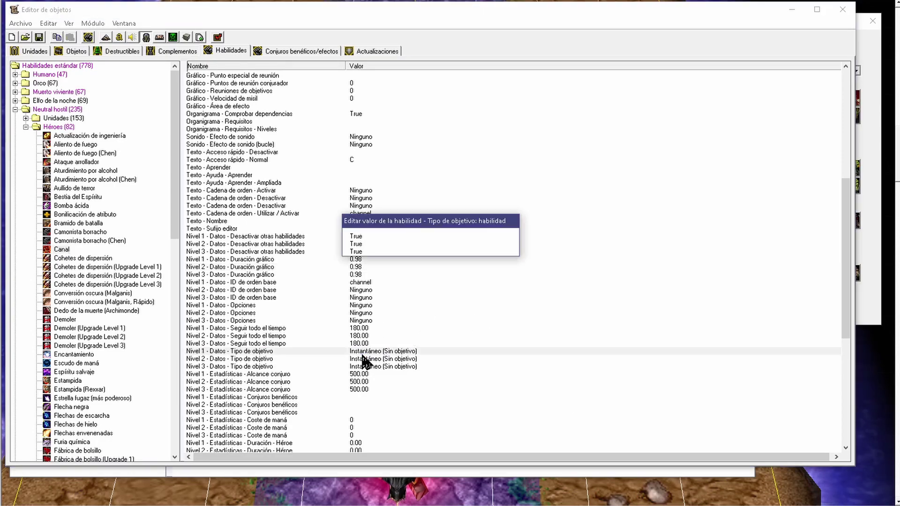
click(499, 248)
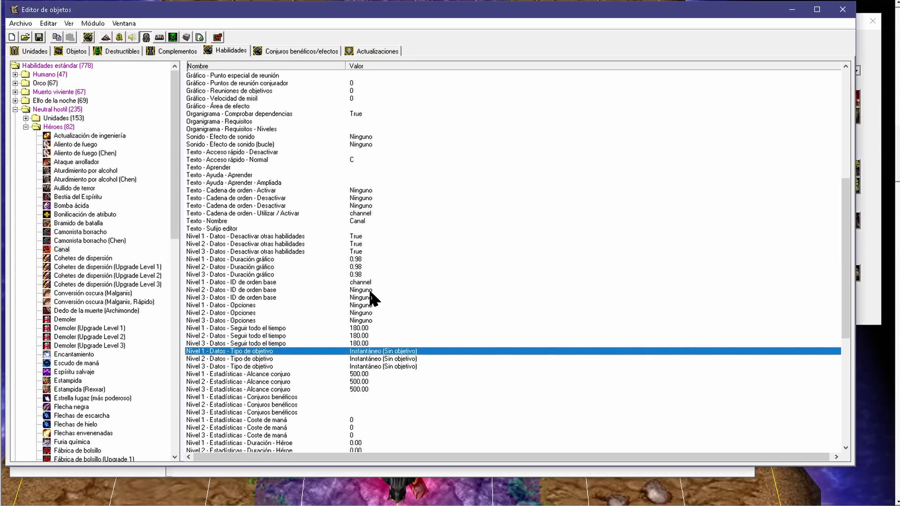
double_click(396, 289)
click(496, 252)
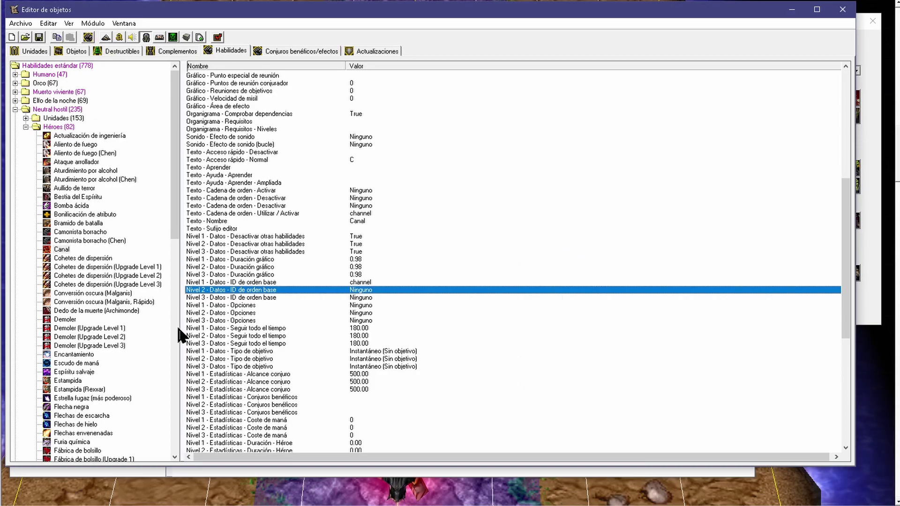
Duplicate the standard Canal ability as a custom ability.
click(155, 336)
key(ctrl+c)
key(ctrl+v)
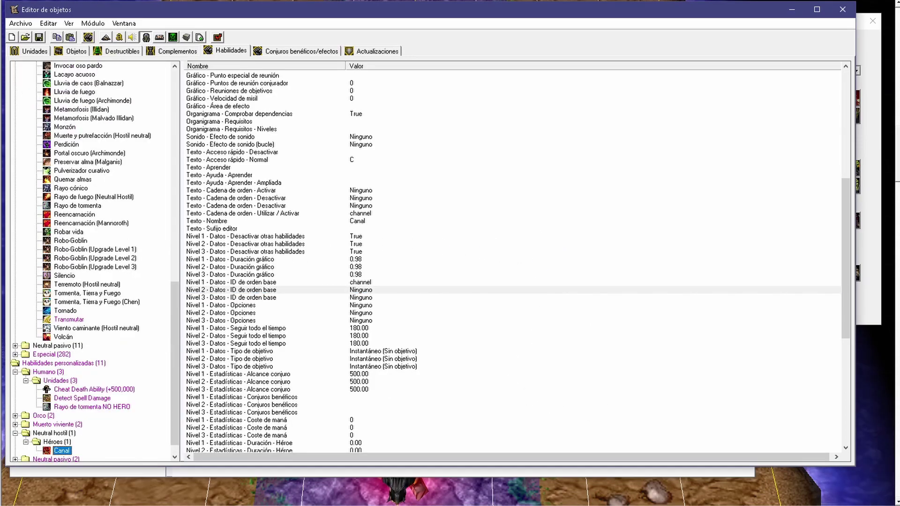
Set Desactivar otras habilidades to False at level 1 of the custom Canal ability and autofill levels 2 and 3.
click(390, 235)
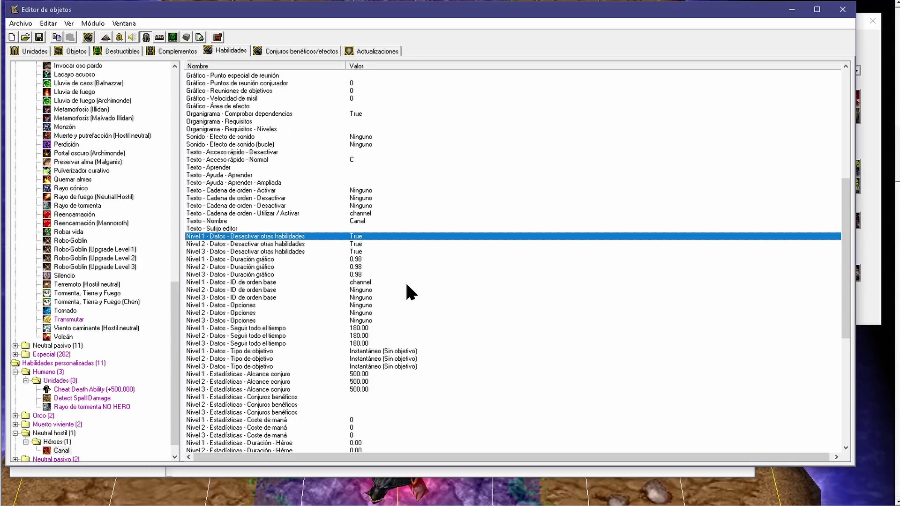
double_click(379, 237)
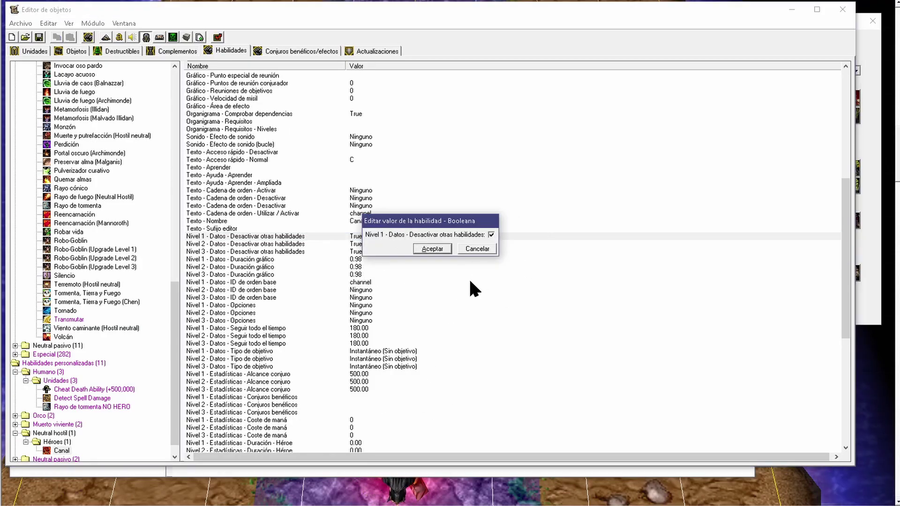
click(490, 234)
click(432, 249)
right_click(386, 239)
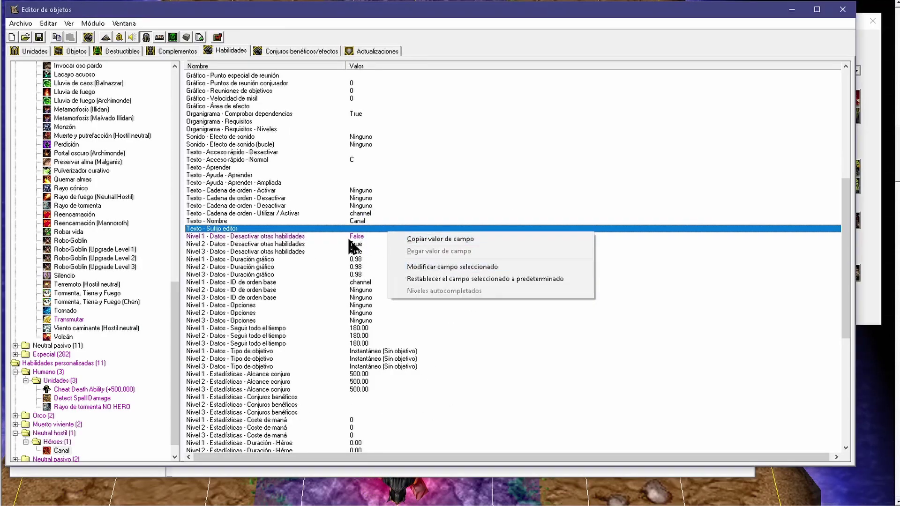
right_click(349, 239)
click(394, 299)
key(Return)
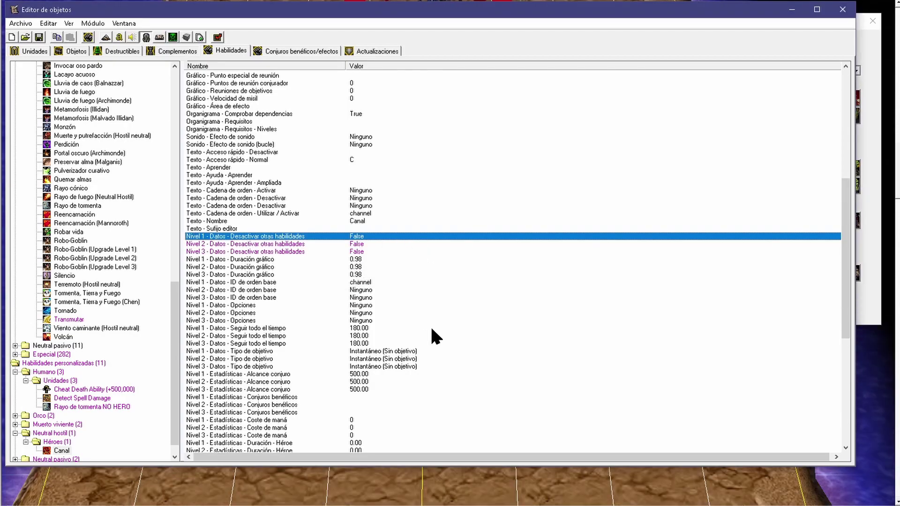
Check the Duración gráfico and Seguir todo el tiempo fields of the custom Canal ability.
click(359, 267)
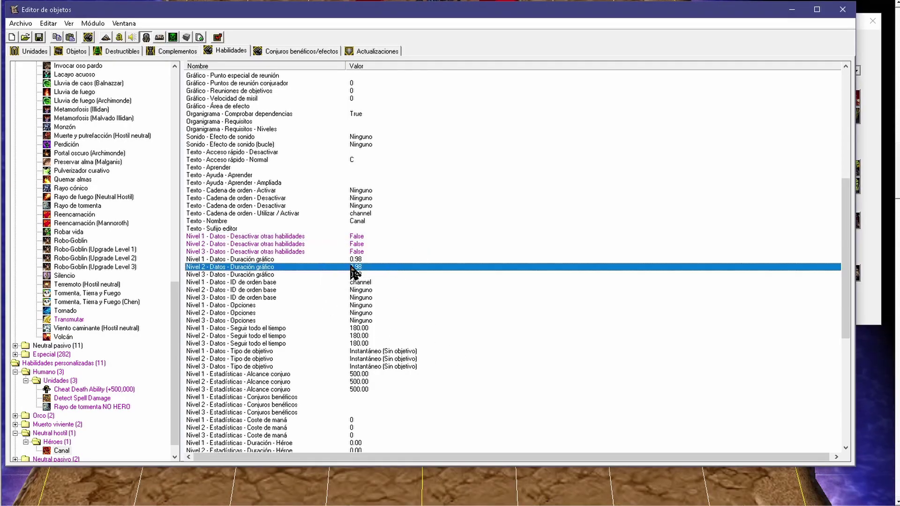
click(370, 336)
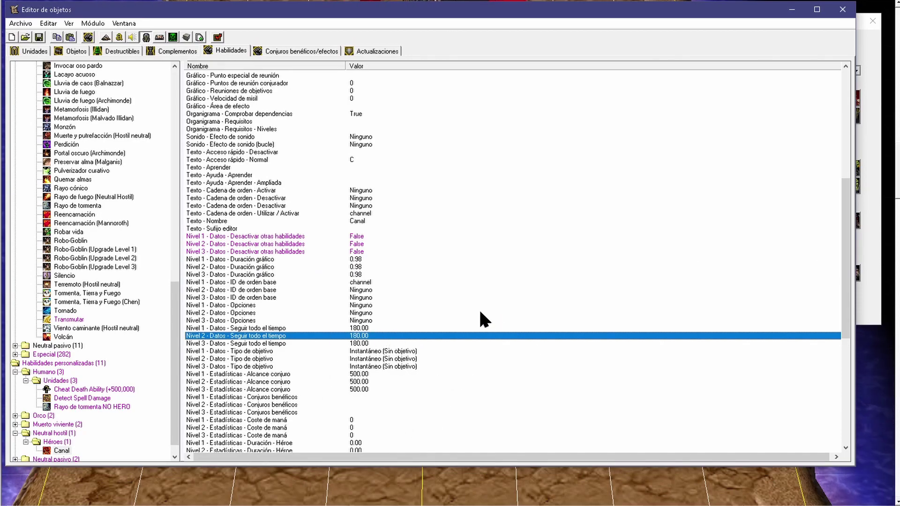
click(377, 328)
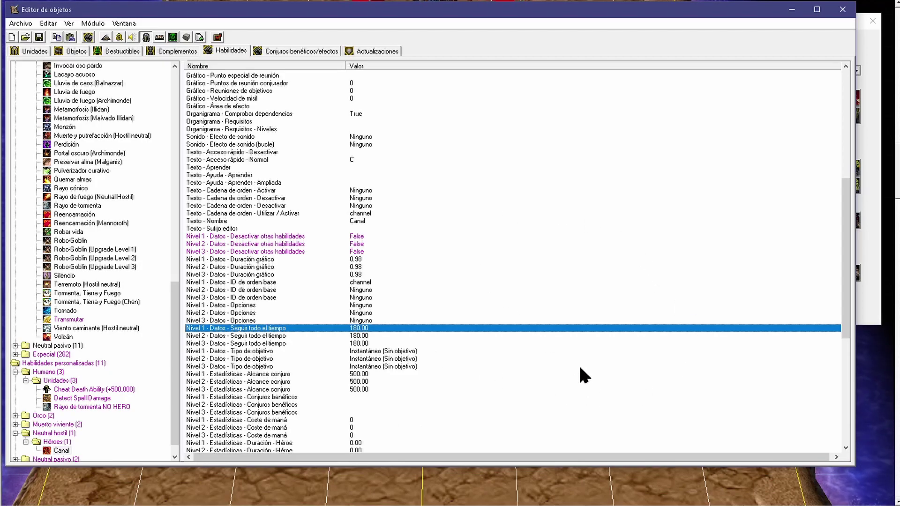
click(347, 275)
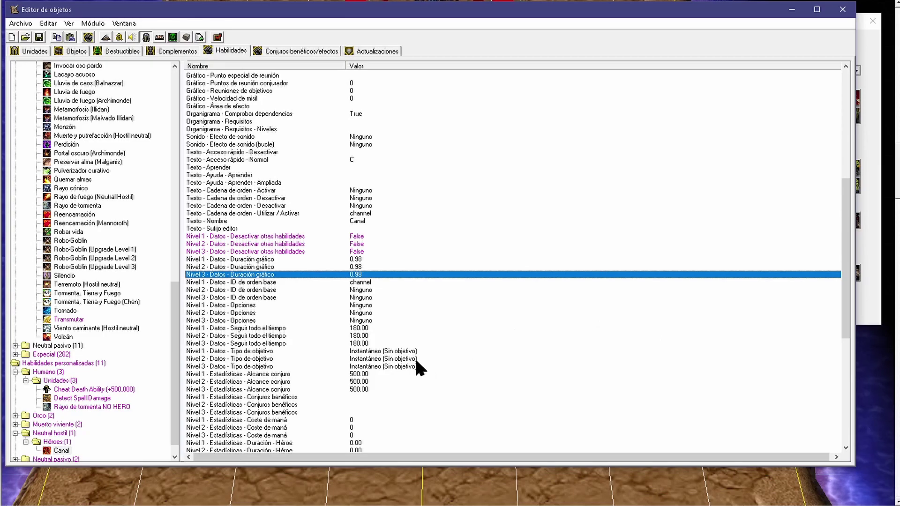
Replace the custom Canal ability's animation names with the single entry Attack.
scroll(417, 363, up, 11)
double_click(387, 205)
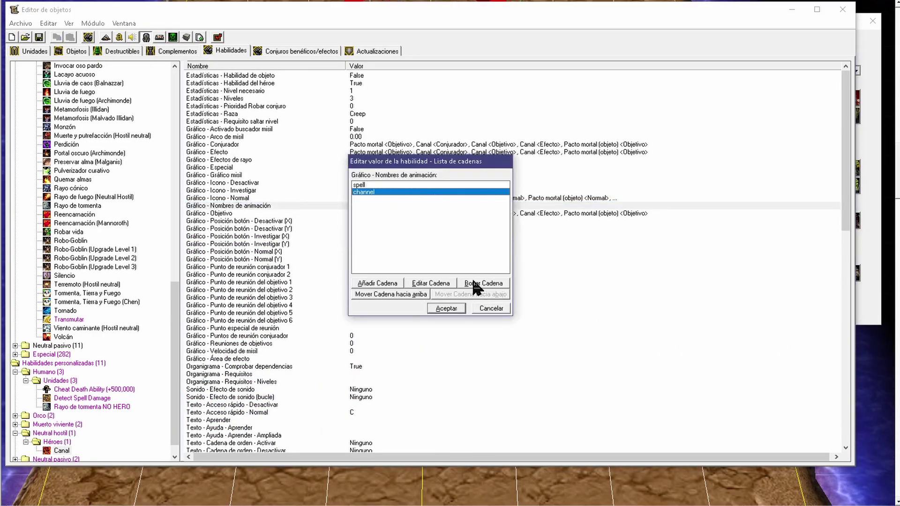
click(473, 283)
click(432, 283)
text(Atta)
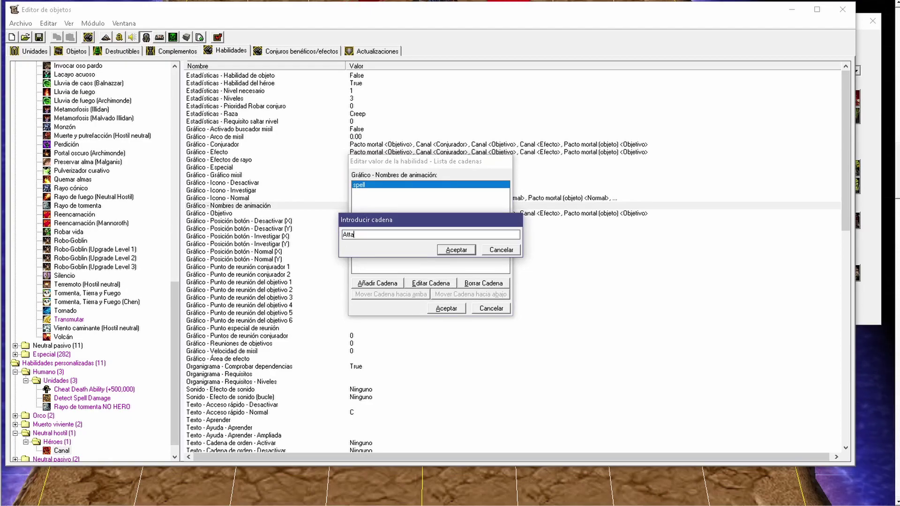
text(c)
key(Return)
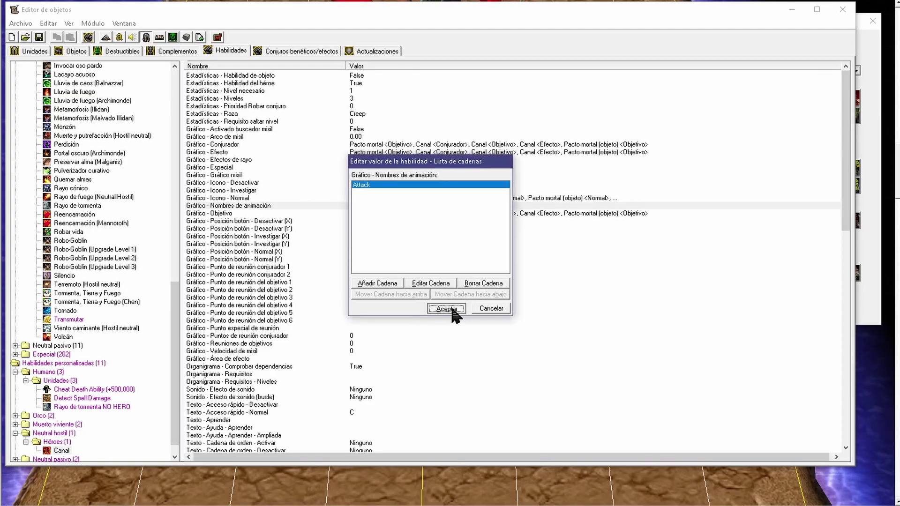
click(447, 308)
Set the level 1 Seguir todo el tiempo of the custom Canal ability to 0.10.
scroll(450, 308, down, 4)
click(367, 358)
scroll(368, 355, up, 1)
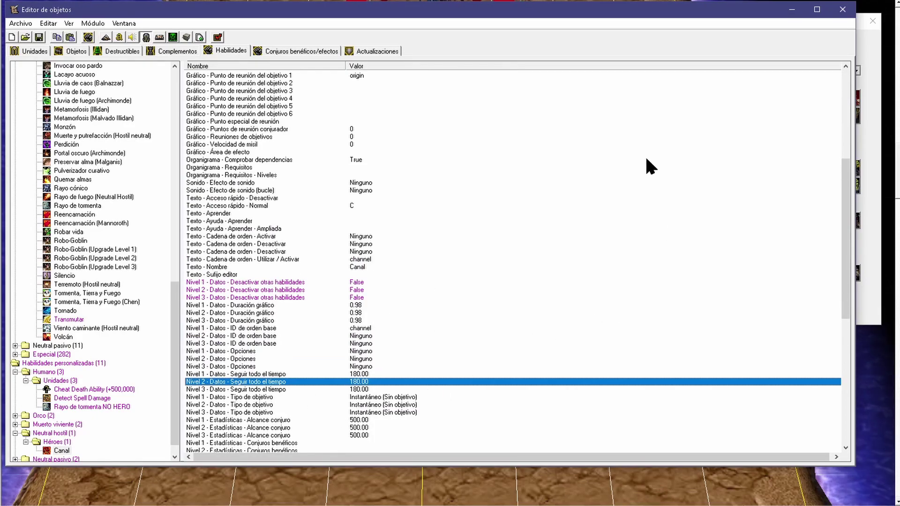
click(382, 485)
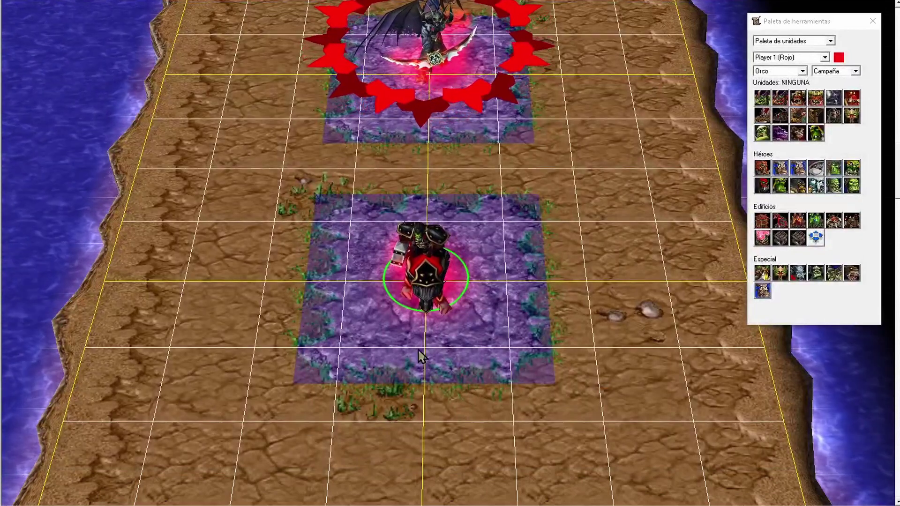
click(18, 0)
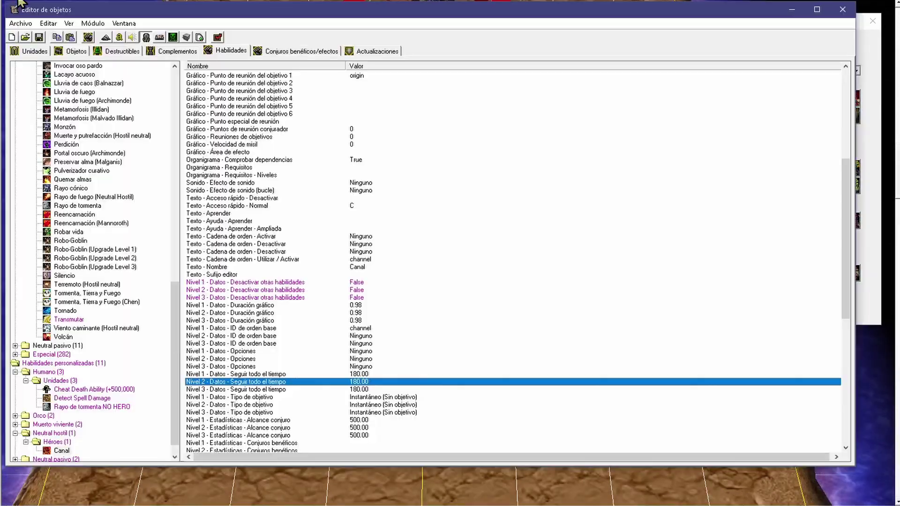
double_click(371, 375)
text(0.00)
key(Return)
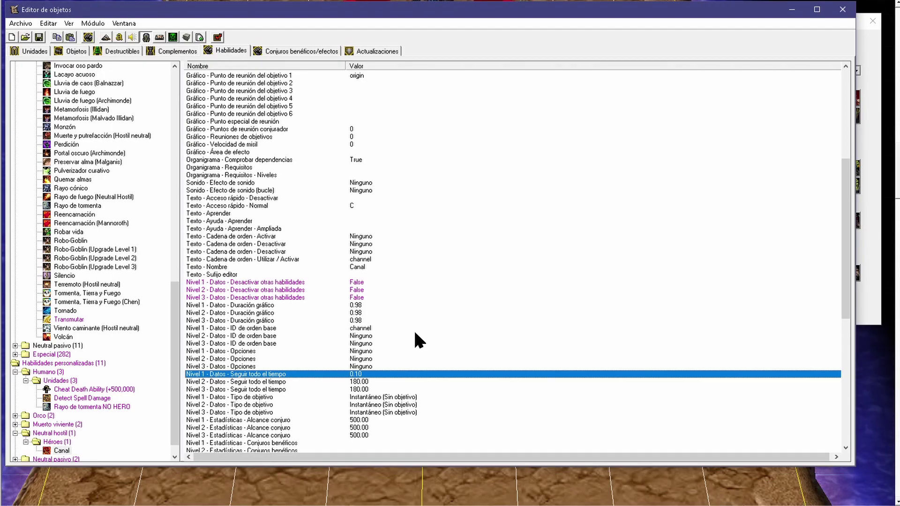
Browse the standard neutral hostile hero abilities and open Robar vida to view its fields.
click(114, 201)
click(62, 171)
click(66, 188)
click(70, 231)
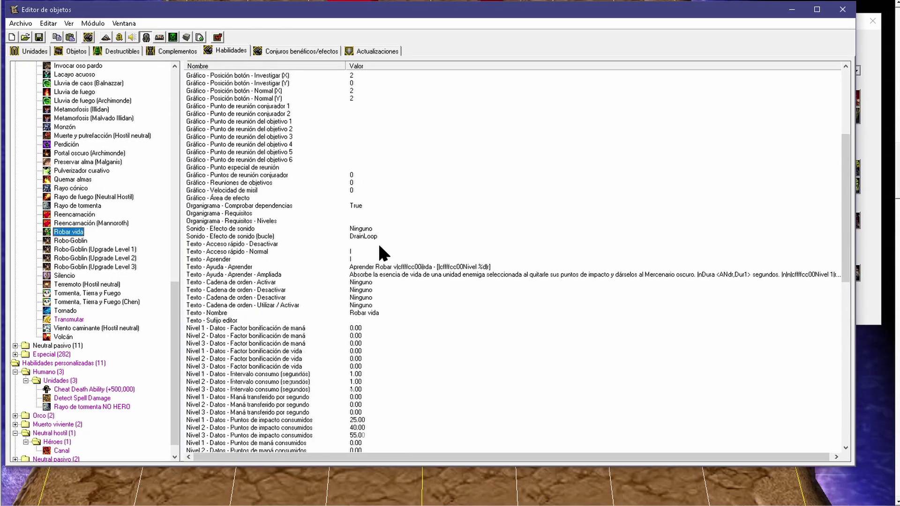
Check the Nombres de animación field of the Quemar almas ability.
click(68, 179)
click(368, 206)
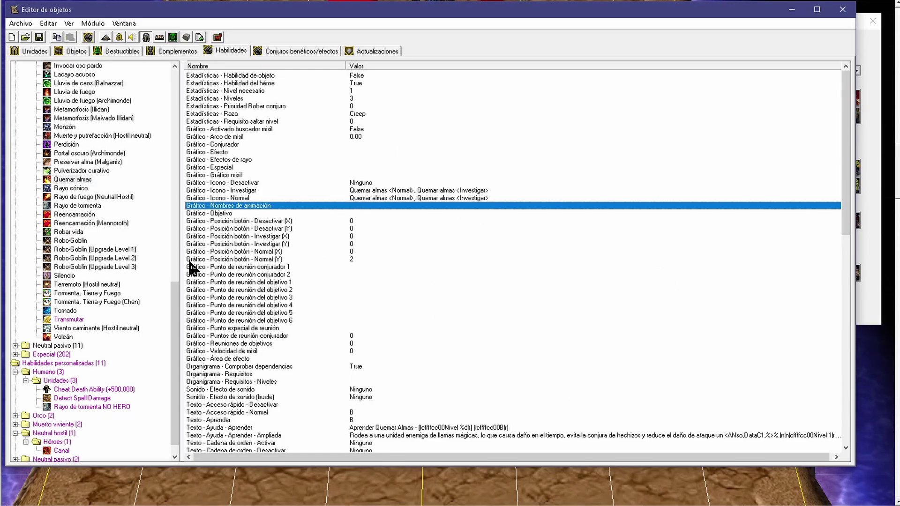
Reopen the custom Canal ability and review its level data, especially the Opciones and Seguir todo el tiempo fields.
scroll(111, 422, down, 1)
click(60, 433)
scroll(417, 272, down, 6)
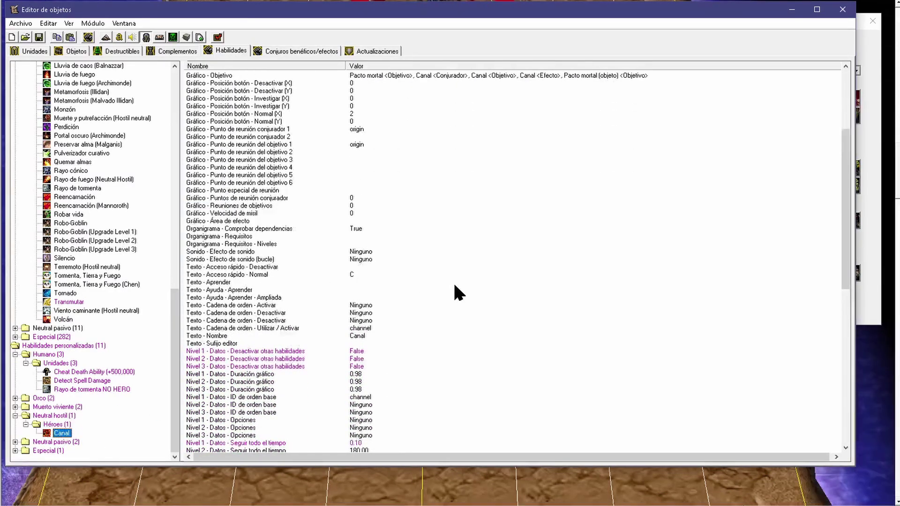
scroll(454, 286, down, 11)
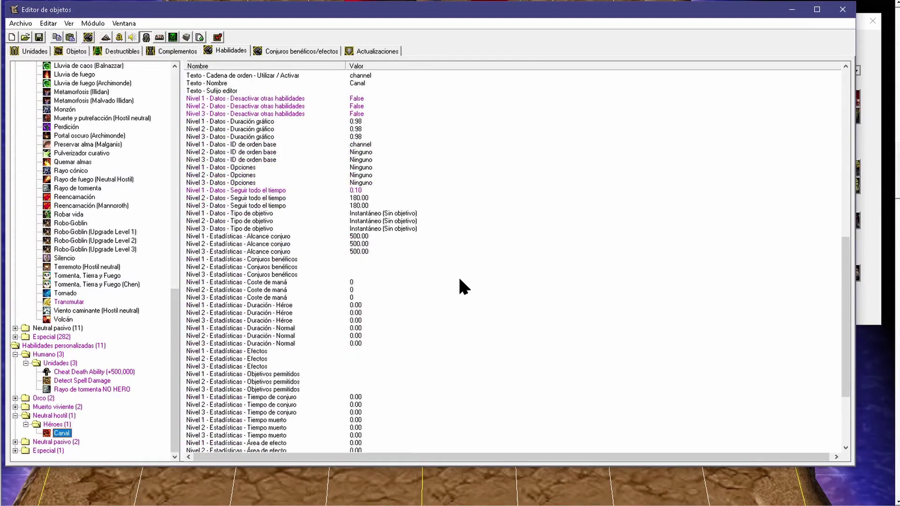
scroll(464, 287, down, 5)
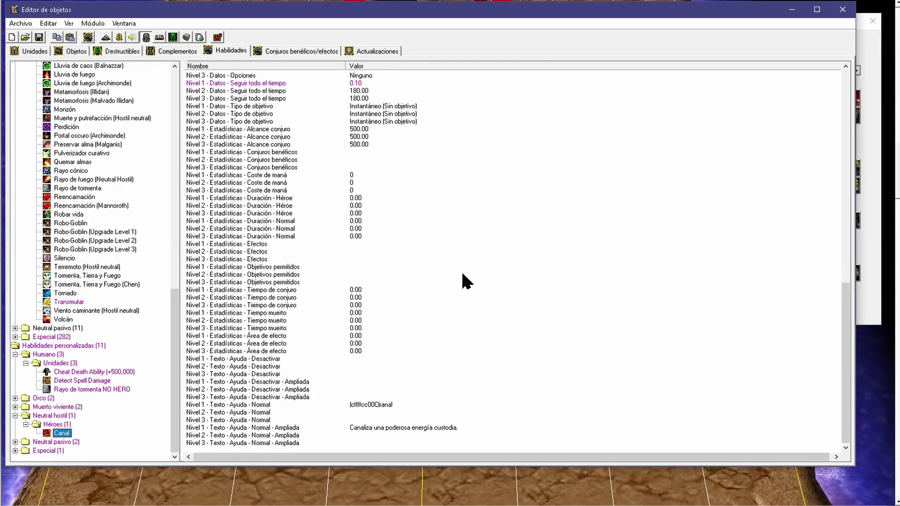
scroll(462, 279, up, 4)
click(366, 160)
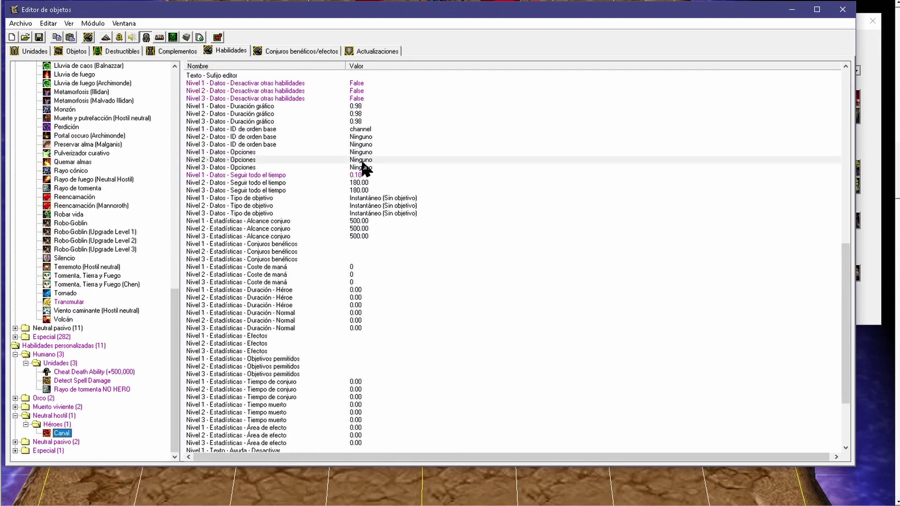
click(366, 175)
Compare the level 1 Duración gráfico of the custom Canal ability with its level 1 Seguir todo el tiempo.
scroll(513, 243, up, 4)
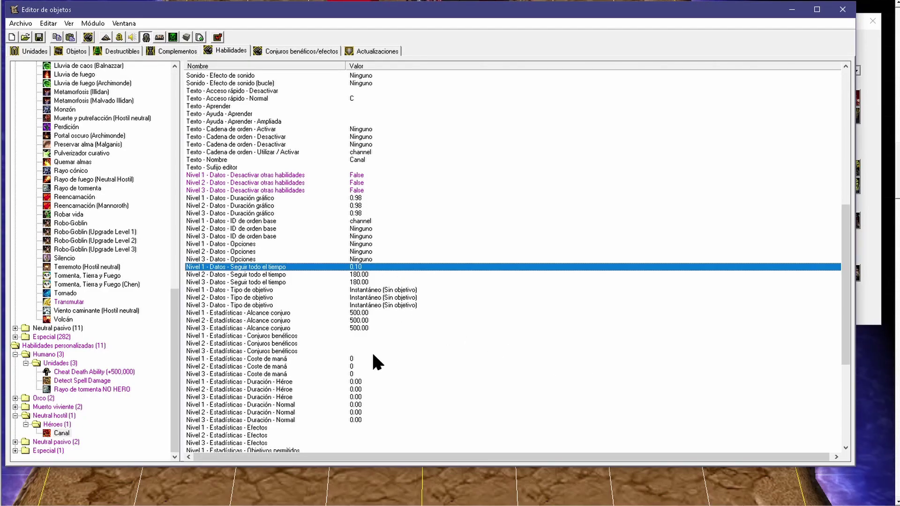
click(364, 198)
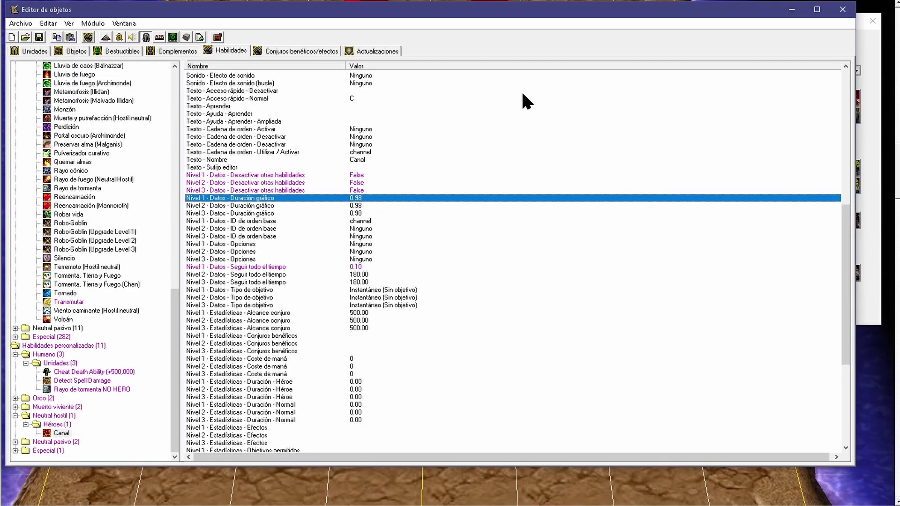
scroll(491, 144, up, 11)
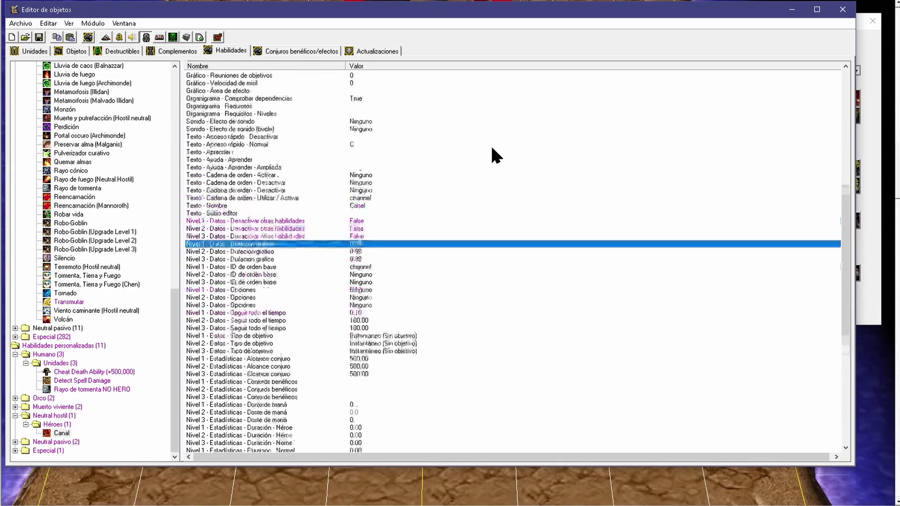
click(397, 84)
scroll(377, 211, down, 11)
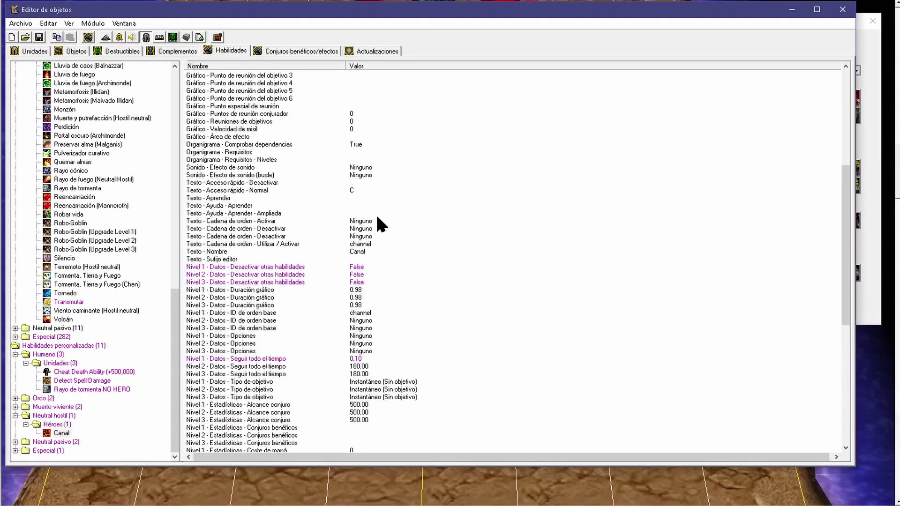
click(365, 266)
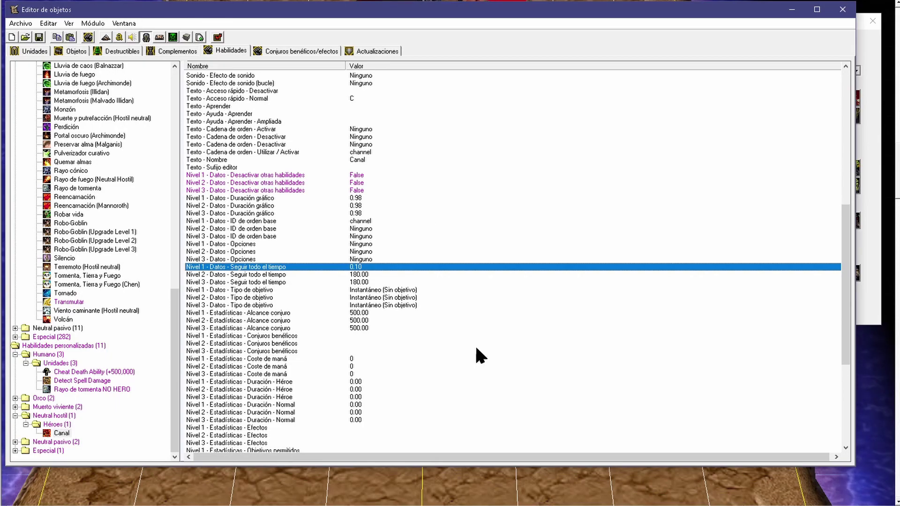
Set the level 1 Duración gráfico of the custom Canal ability to 0 and check its Gráfico - Efecto field.
double_click(349, 198)
text(0)
key(Return)
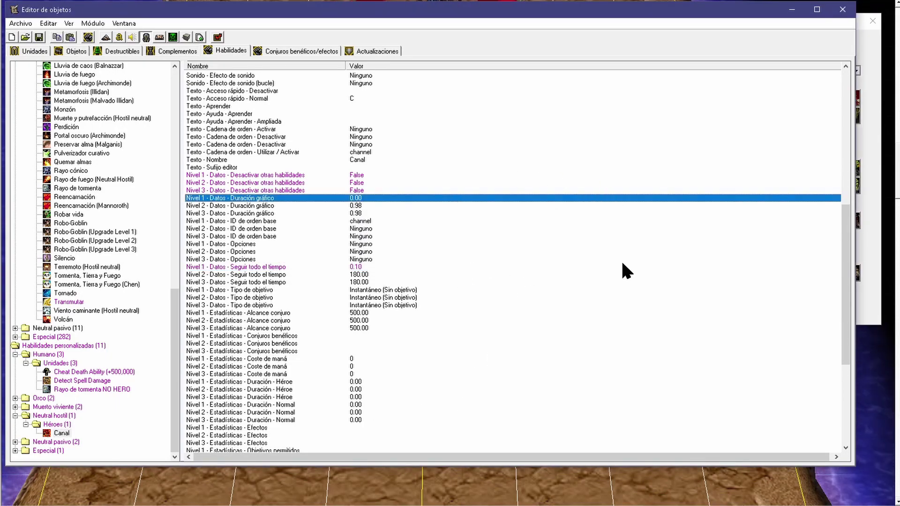
scroll(619, 263, up, 14)
click(400, 152)
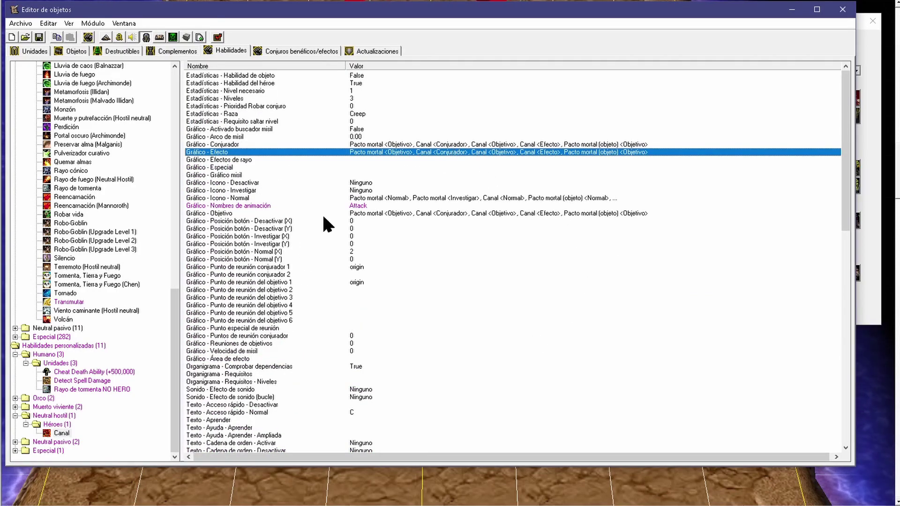
Set the custom Canal ability's level 2 Seguir todo el tiempo to 0.80 and level 2 Duración gráfico to 0.20.
scroll(637, 387, down, 14)
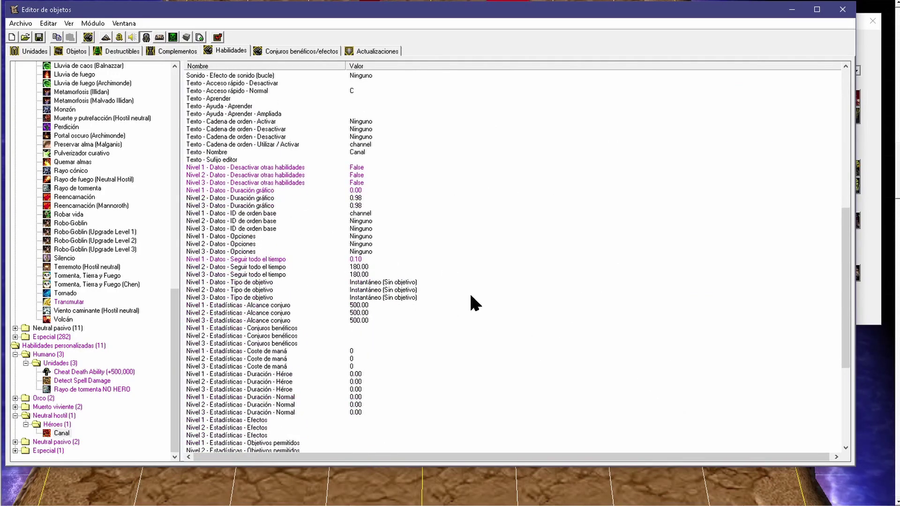
double_click(364, 270)
text(0)
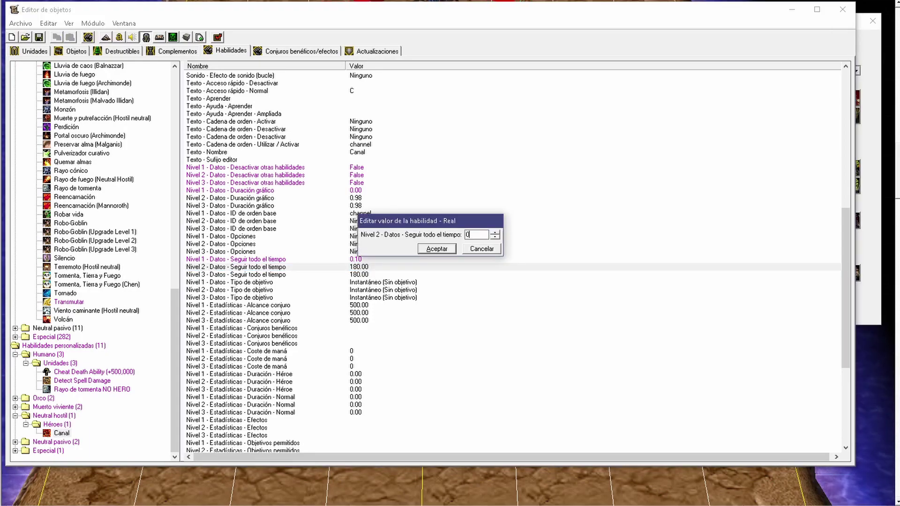
text(.80)
key(Return)
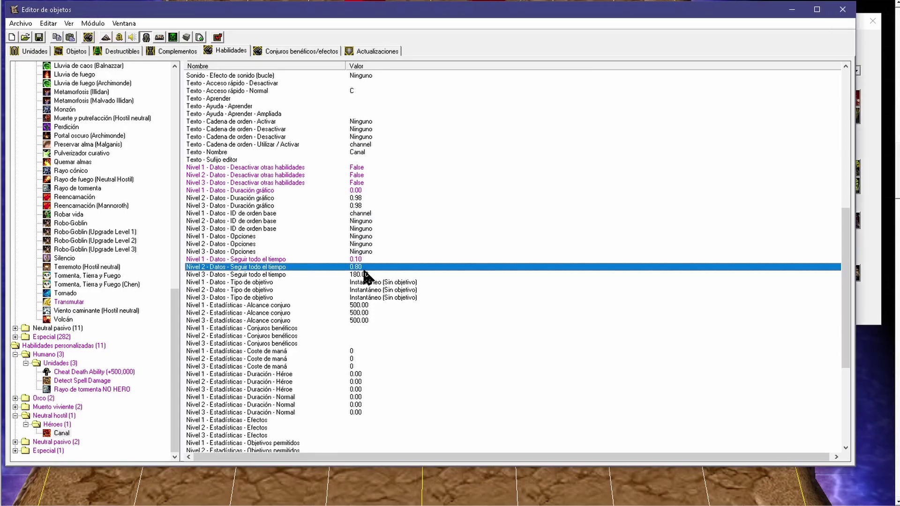
scroll(367, 263, up, 1)
double_click(367, 219)
text(0.2)
key(Return)
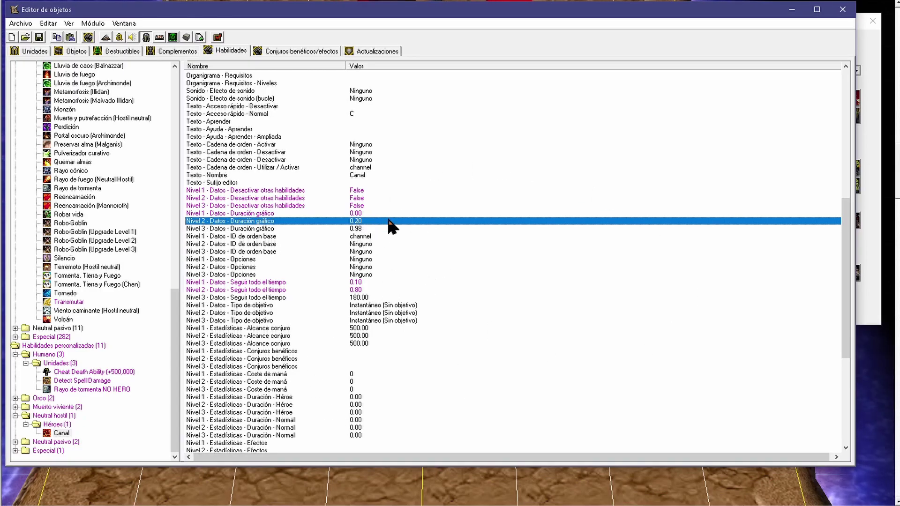
Check the custom Canal ability's Conjurador graphic, level 2 Seguir todo el tiempo and level 1 Duración gráfico.
scroll(381, 281, up, 12)
click(401, 123)
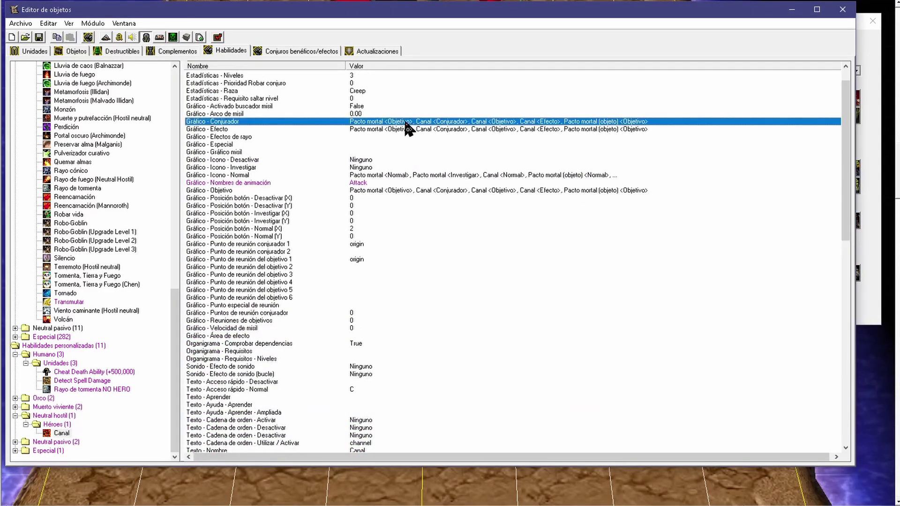
scroll(479, 265, down, 8)
click(352, 381)
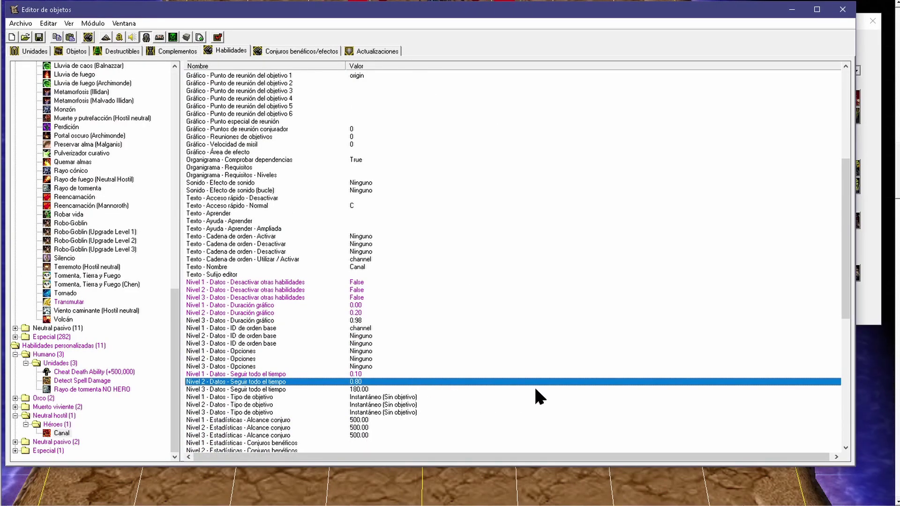
click(383, 304)
Set the level 2 Duración gráfico of the custom Canal ability to 0.
click(384, 312)
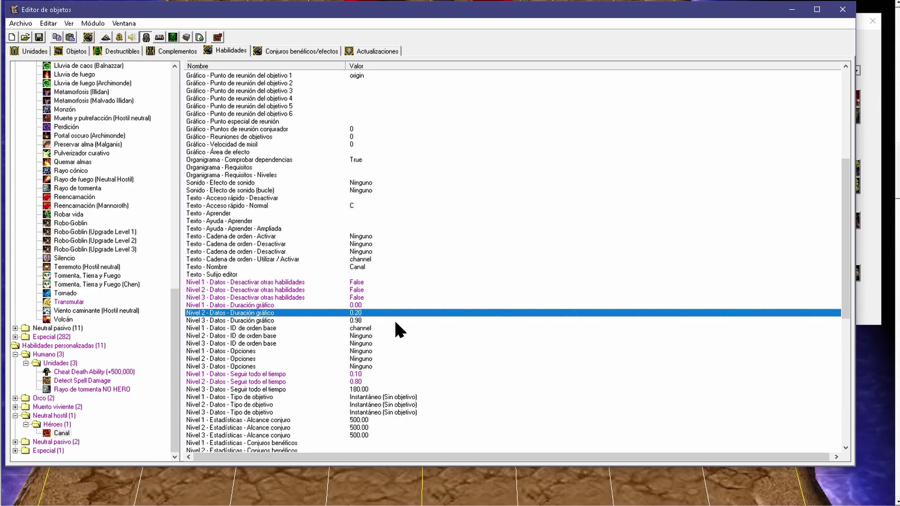
key(Return)
text(0)
key(Return)
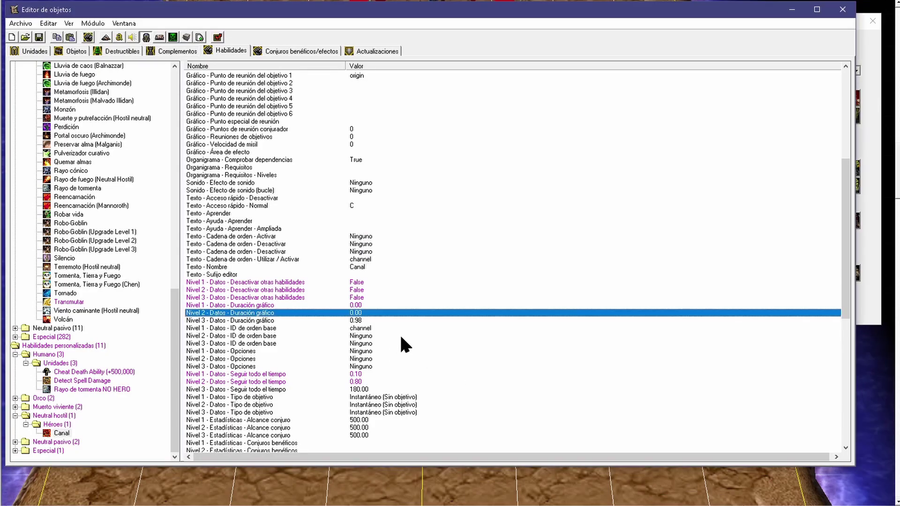
Set the level 1 Seguir todo el tiempo of the custom Canal ability to 0.10 and copy it to levels 2 and 3.
click(378, 380)
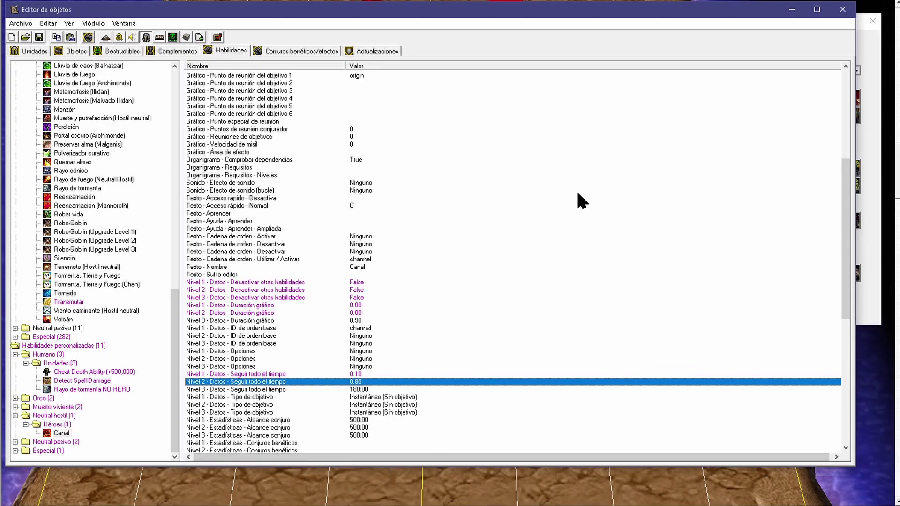
click(380, 373)
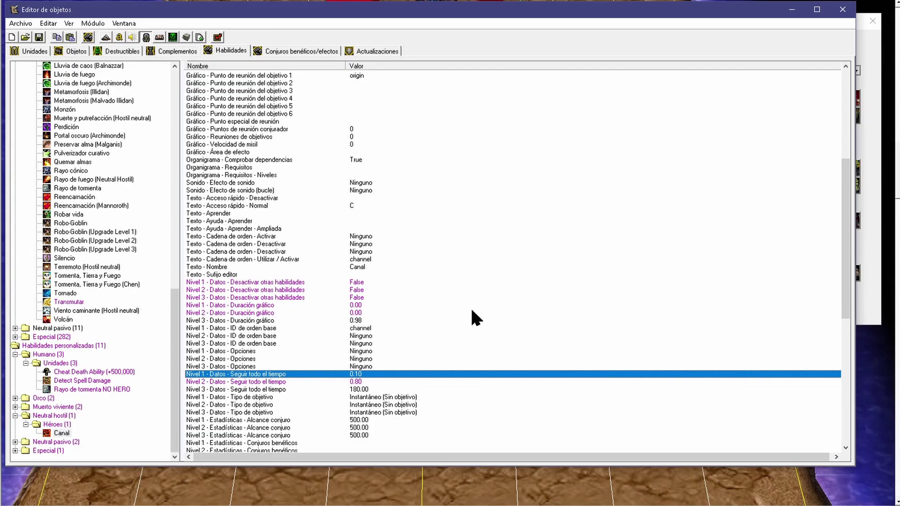
click(396, 382)
key(Up)
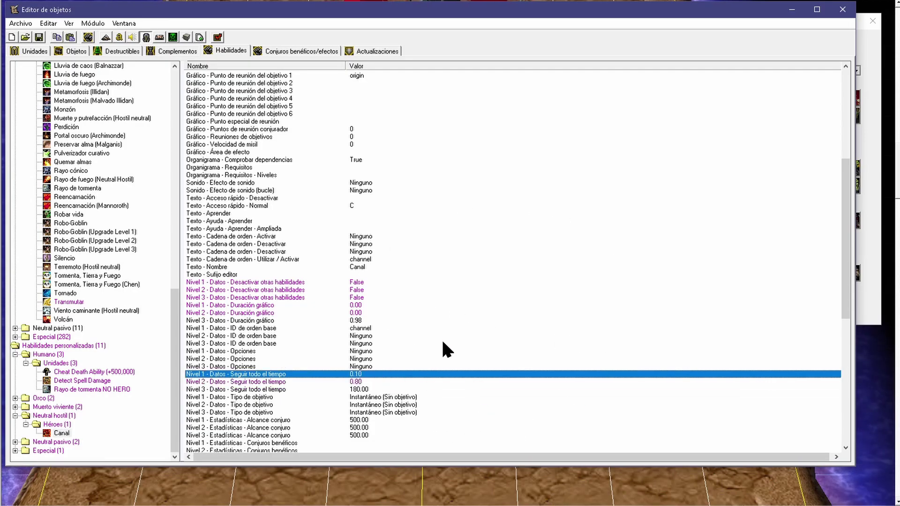
key(Return)
text(0.1)
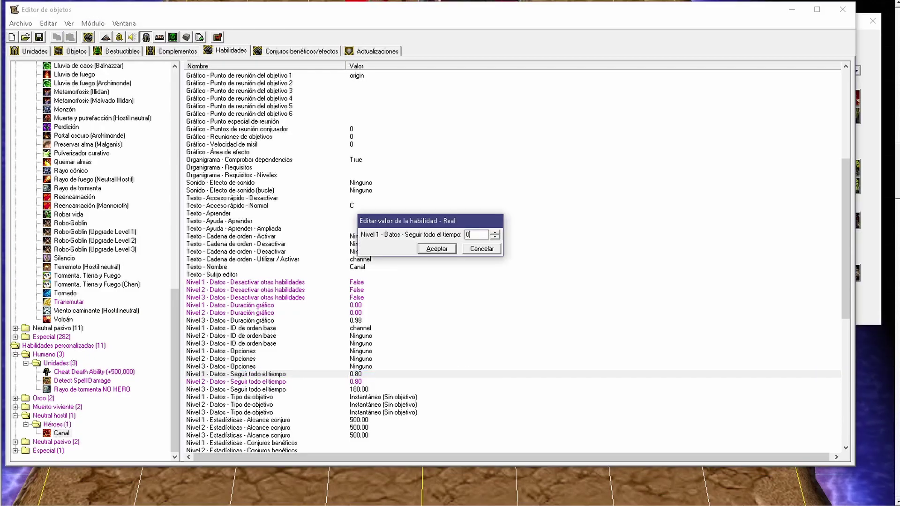
key(Return)
key(ctrl+c)
key(Down)
key(ctrl+v)
key(Down)
key(ctrl+v)
Copy the 0.00 Duración gráfico from level 2 to level 3 and check the level 1 ID de orden base.
click(360, 313)
key(ctrl+c)
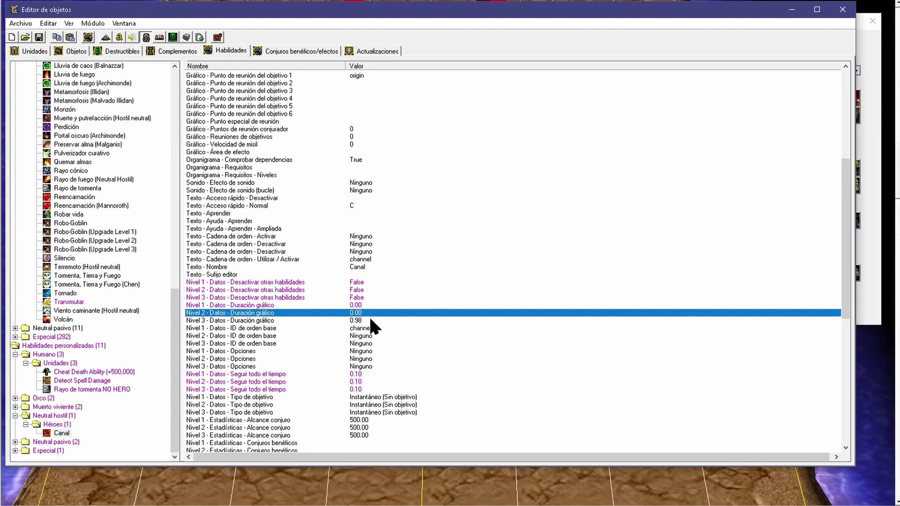
key(Down)
key(ctrl+v)
click(349, 328)
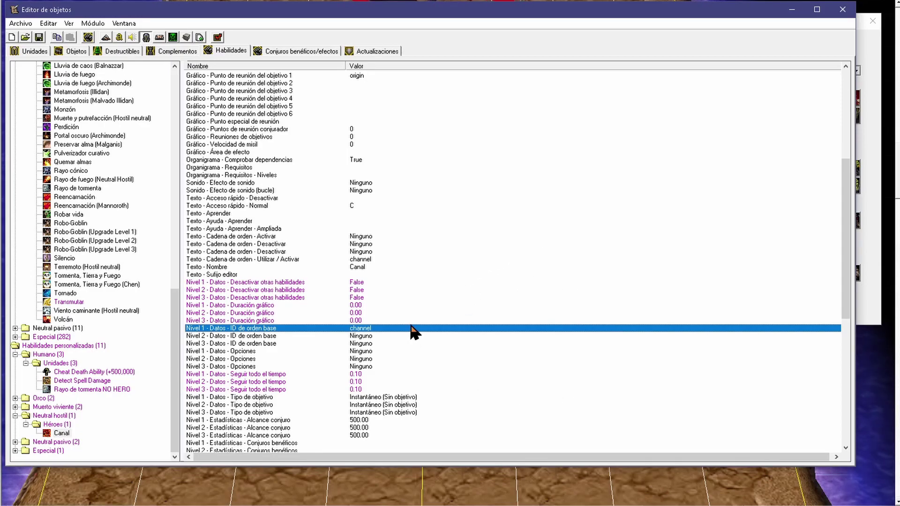
click(110, 457)
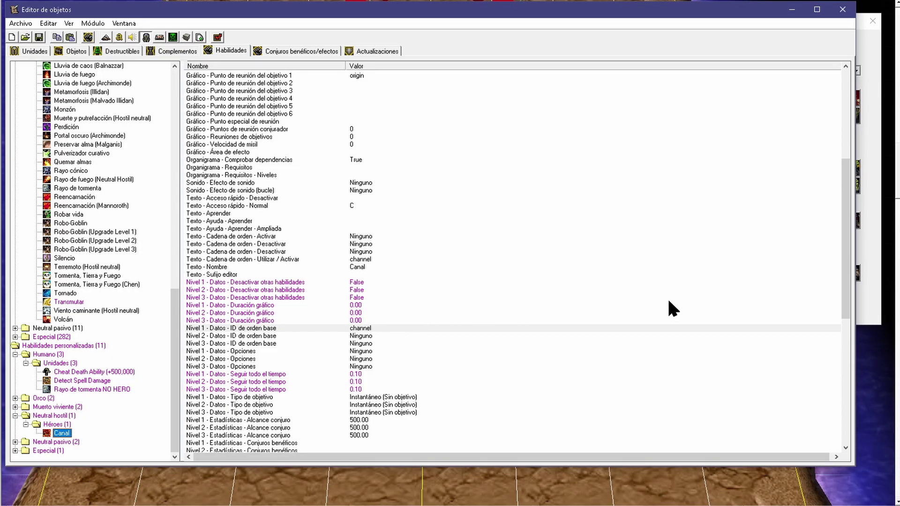
Inspect the Paladín unit's list of hero abilities and close it without changes.
click(29, 50)
scroll(96, 359, up, 2)
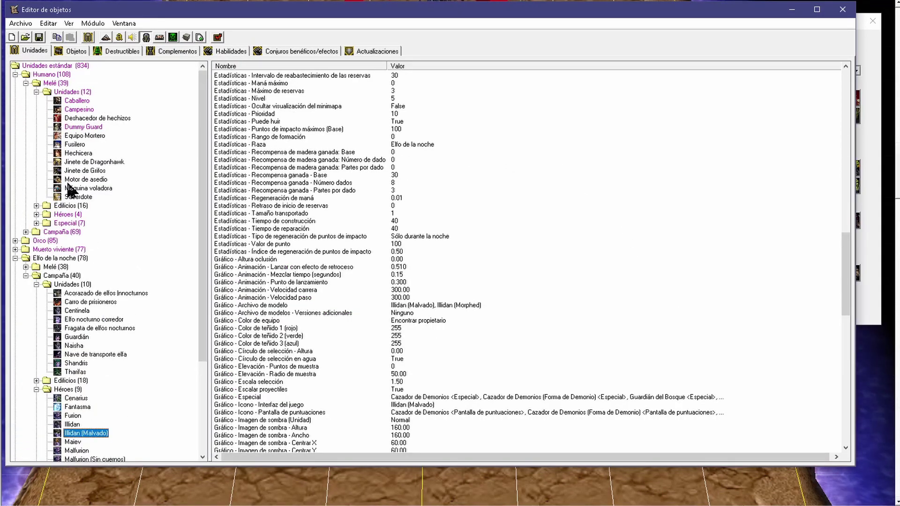
click(36, 214)
click(75, 240)
scroll(461, 345, down, 13)
double_click(438, 351)
click(380, 186)
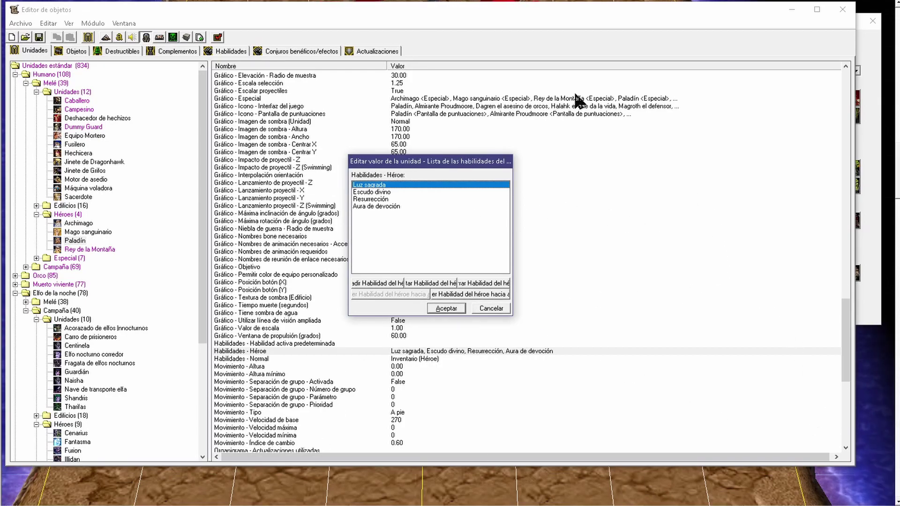
key(Escape)
Return to the abilities and inspect the Utilizar / Activar order string of Transmutar.
click(229, 50)
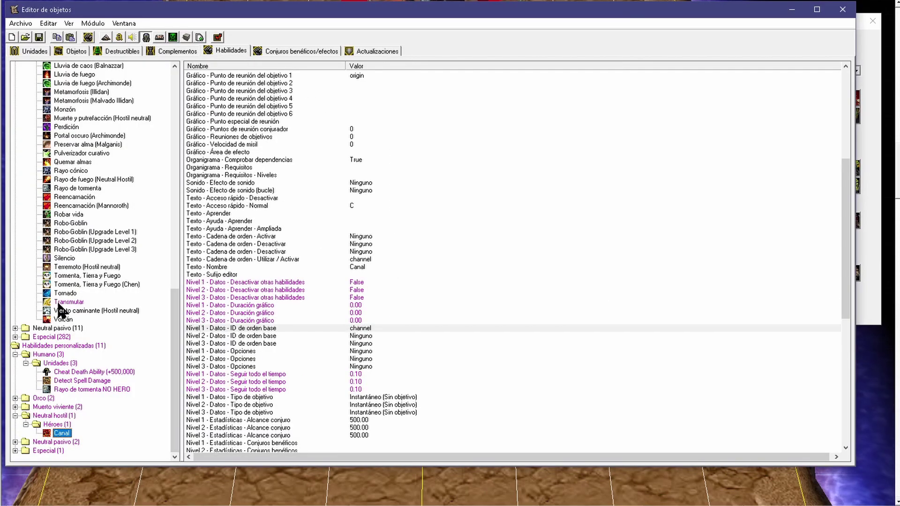
click(65, 302)
click(362, 433)
double_click(363, 428)
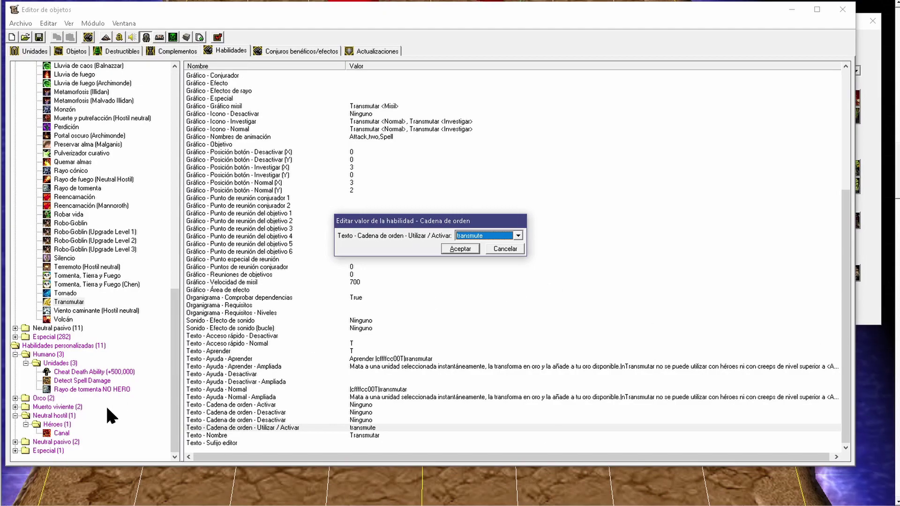
key(Return)
Reopen the custom Canal ability and check its level 1 ID de orden base.
click(58, 434)
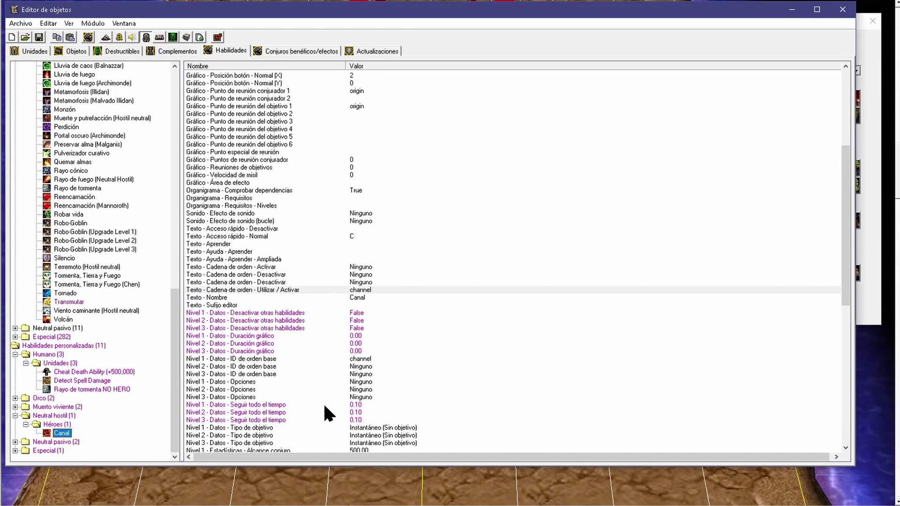
scroll(454, 378, down, 4)
click(369, 267)
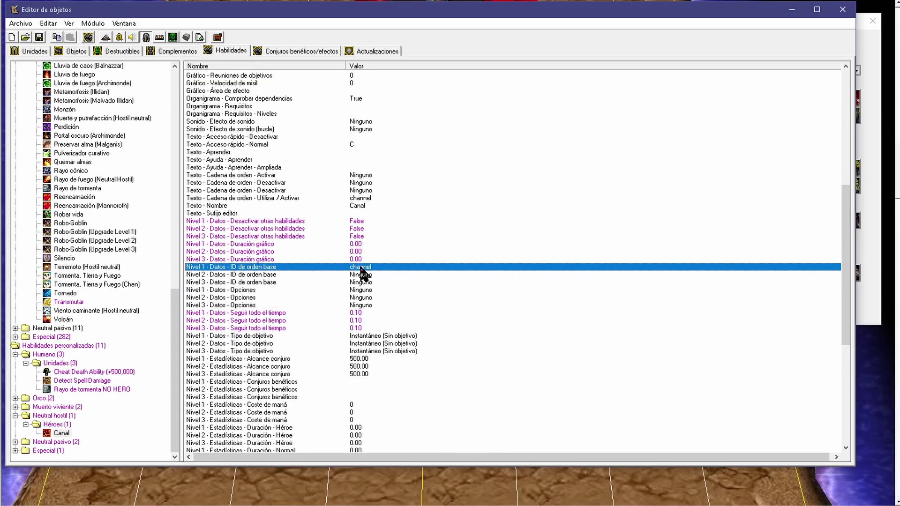
Paste two more copies of the custom Canal ability among the custom neutral hostile hero abilities.
click(108, 416)
key(ctrl+v)
key(ctrl+v)
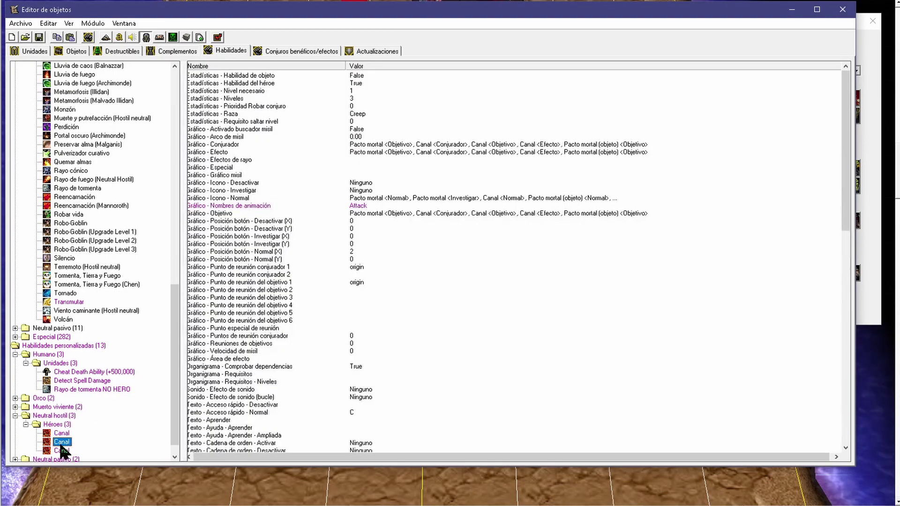
Set the ID de orden base to charm for all three levels of the first custom Canal ability.
scroll(402, 362, down, 15)
double_click(370, 260)
scroll(474, 236, down, 3)
key(Return)
key(Down)
key(Down)
click(61, 432)
double_click(372, 259)
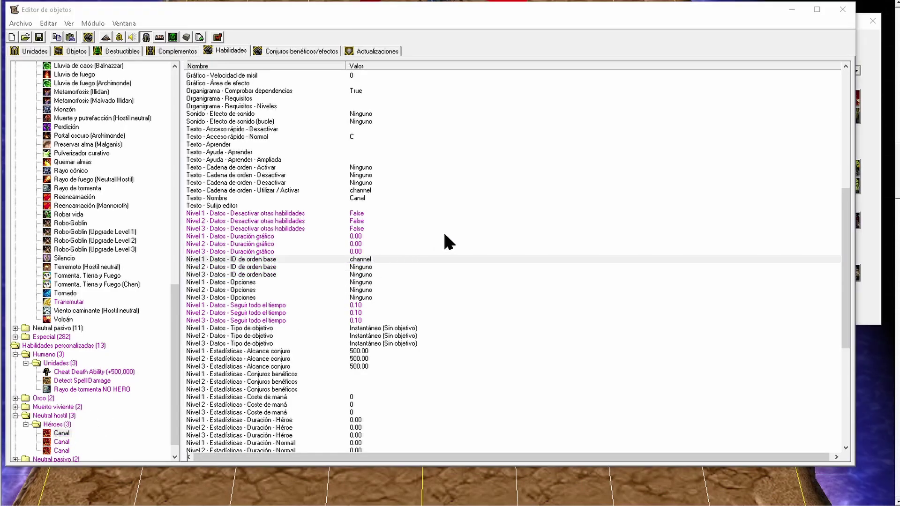
scroll(455, 235, down, 1)
click(458, 246)
key(Down)
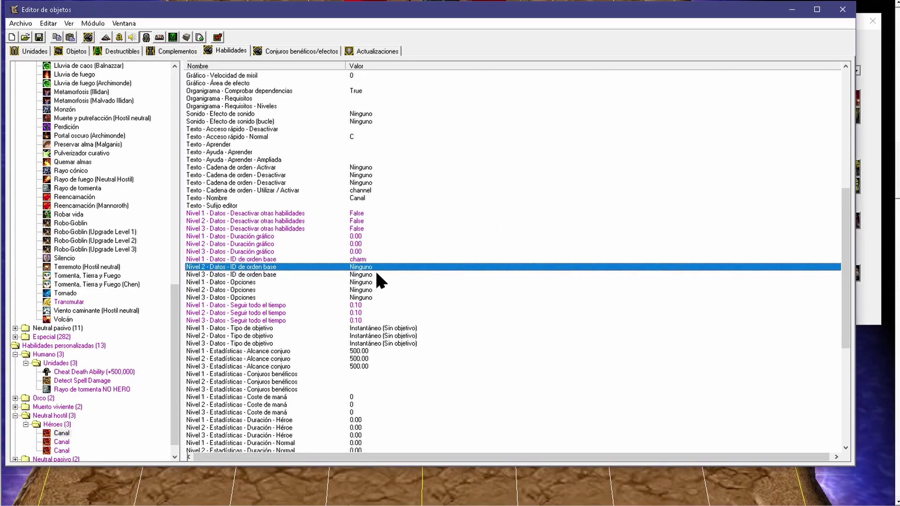
key(ctrl+v)
key(Down)
key(ctrl+v)
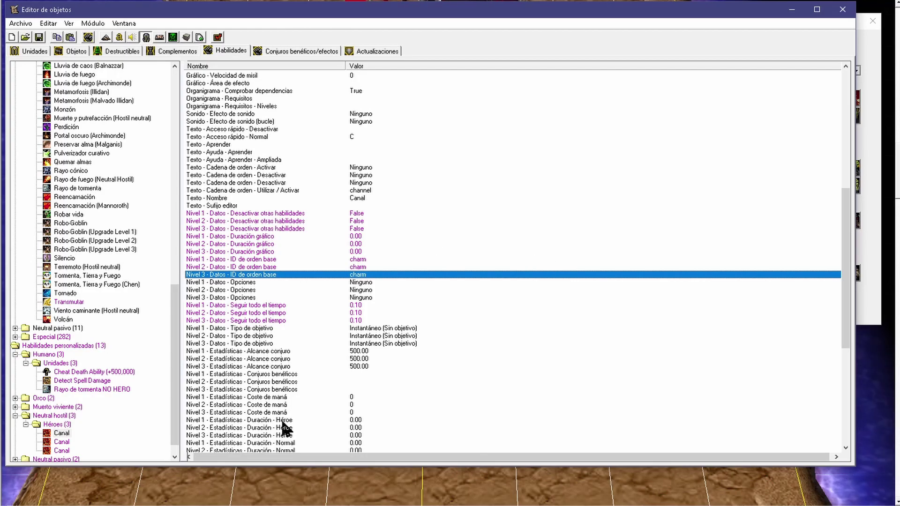
Delete the two extra custom Canal copies and reselect the remaining one.
click(90, 426)
click(67, 442)
key(Delete)
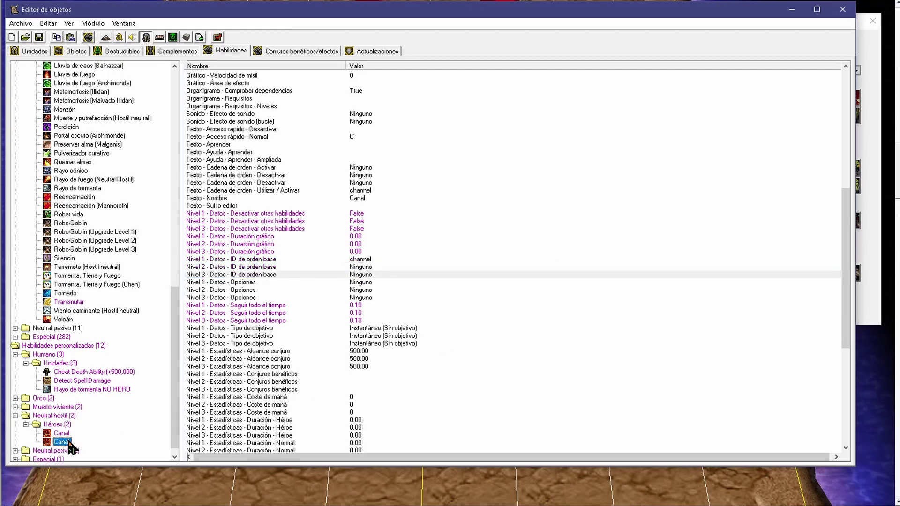
key(Delete)
click(58, 431)
Look up the Encantamiento hero ability, then return to the custom Canal's level 3 ID de orden base.
click(357, 323)
scroll(113, 241, up, 10)
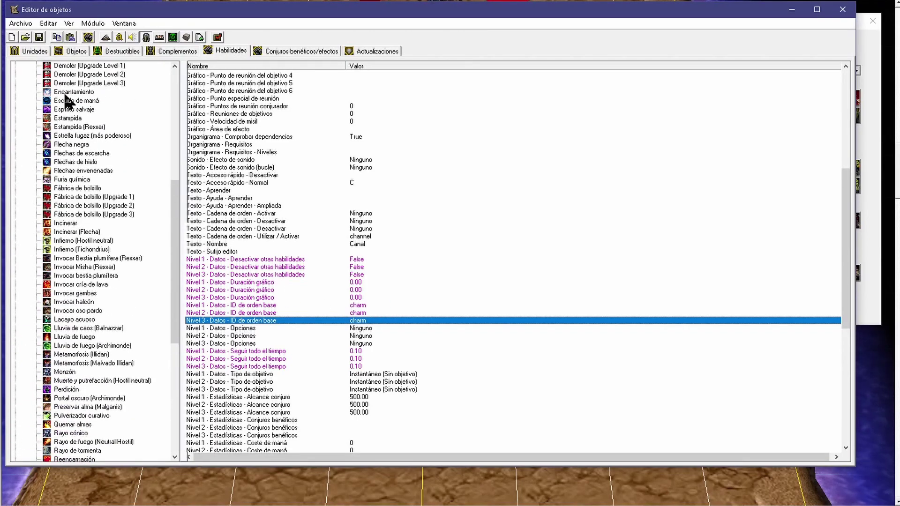
click(66, 93)
scroll(96, 270, down, 6)
scroll(97, 270, down, 4)
click(62, 433)
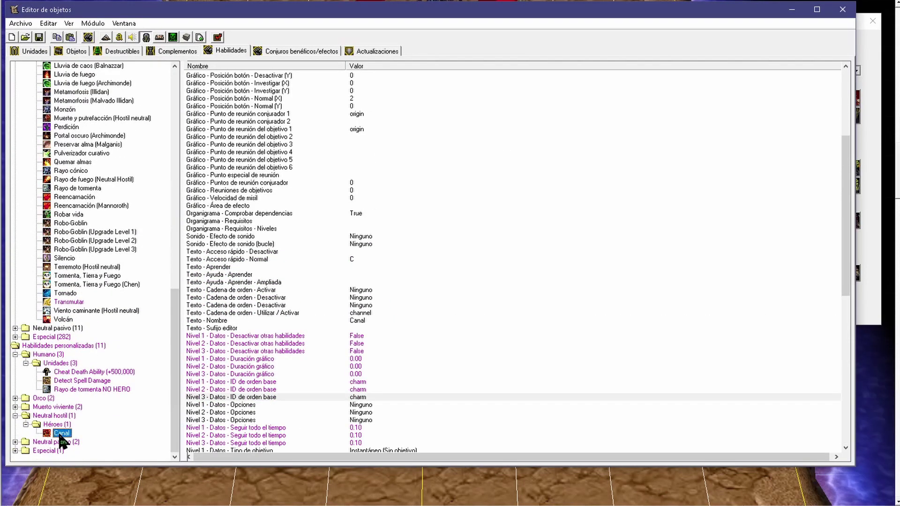
click(378, 396)
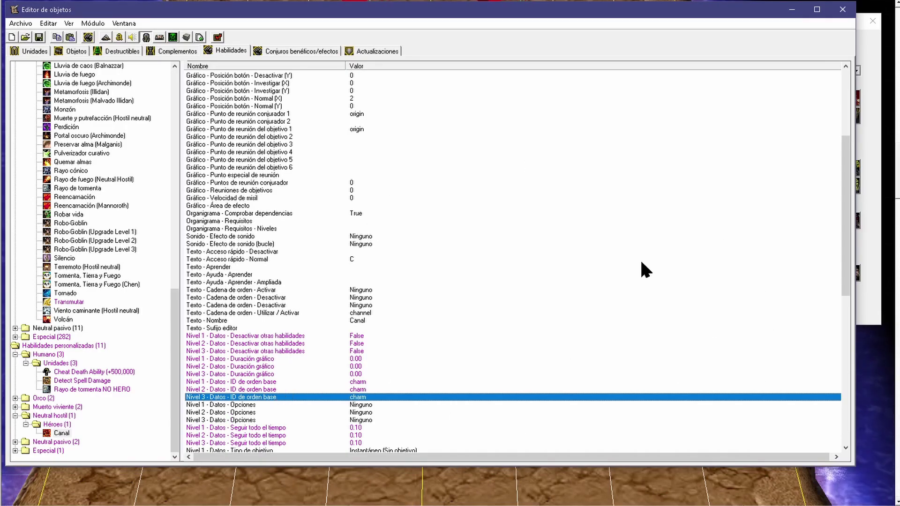
Enable the Visible option in Datos - Opciones for all three levels of the custom Canal ability.
scroll(586, 254, down, 4)
click(364, 314)
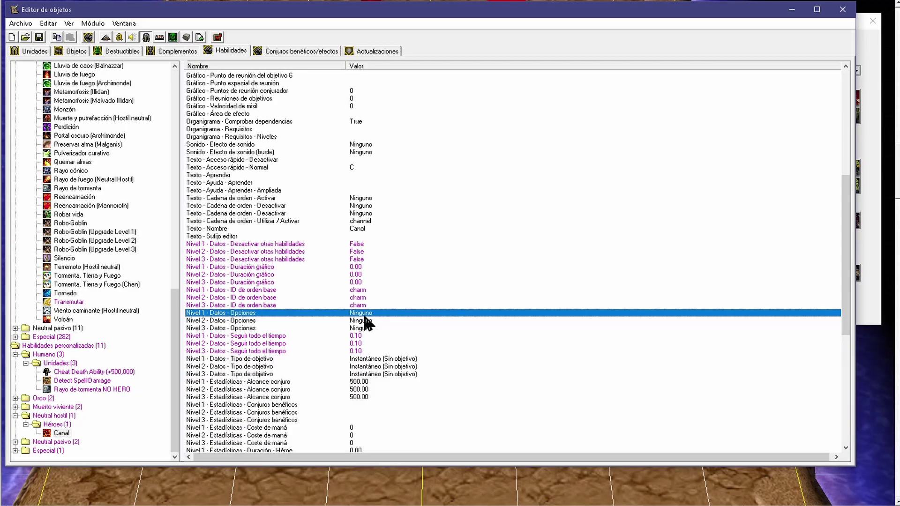
double_click(363, 312)
click(412, 223)
click(423, 272)
double_click(373, 328)
click(414, 272)
double_click(375, 320)
click(409, 222)
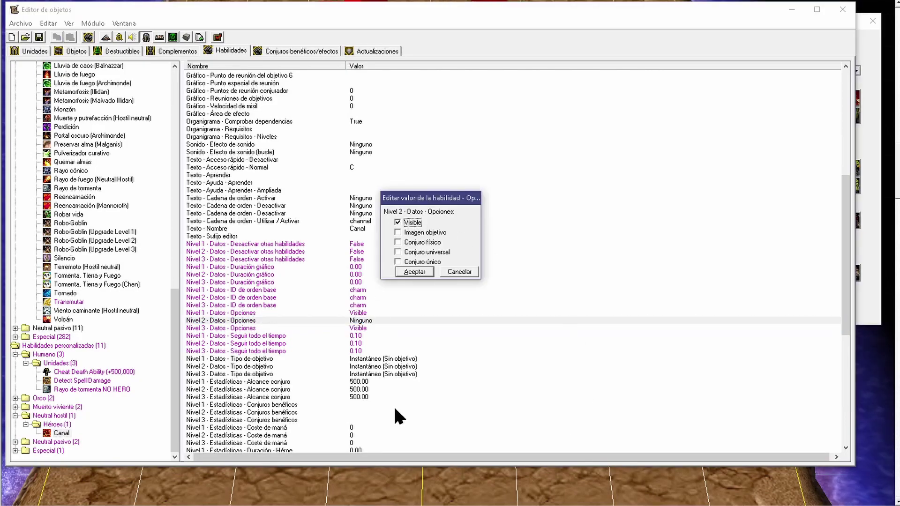
key(Return)
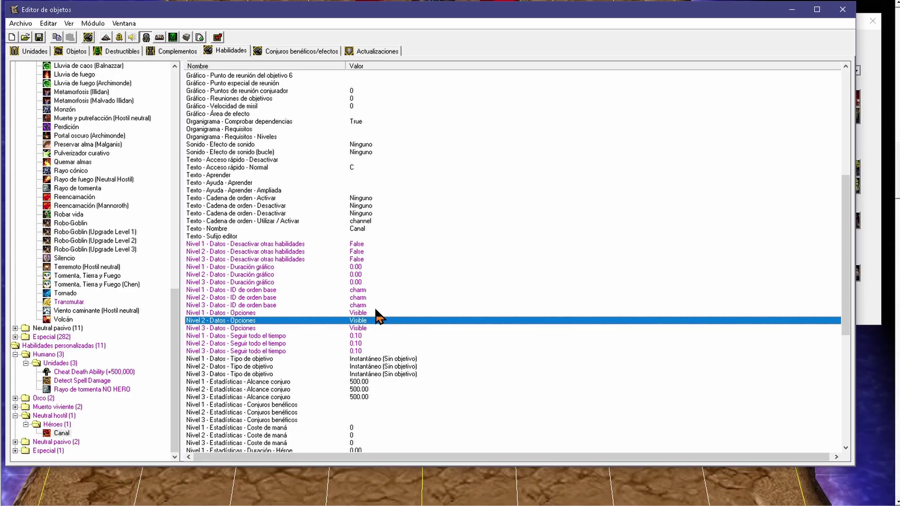
Examine the custom Canal's normal hotkey, level 1 options and level 1 target type.
scroll(586, 192, up, 9)
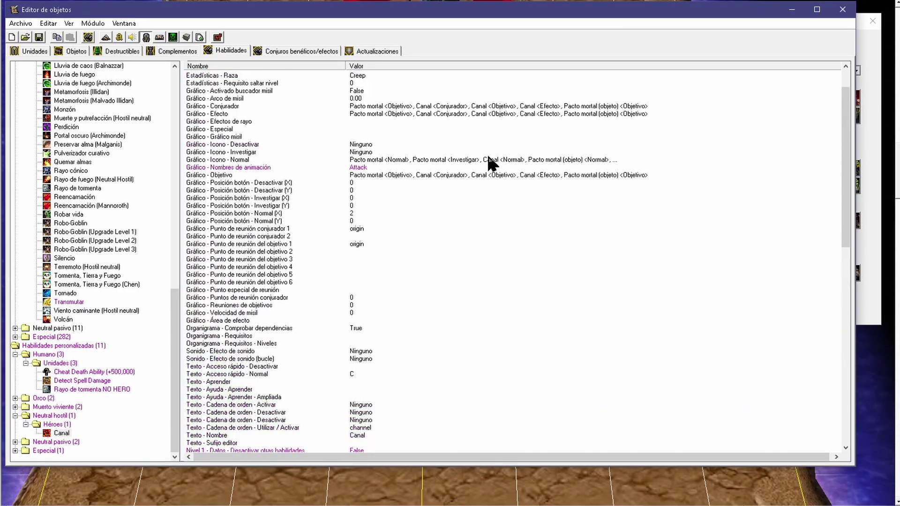
scroll(490, 164, down, 6)
click(348, 237)
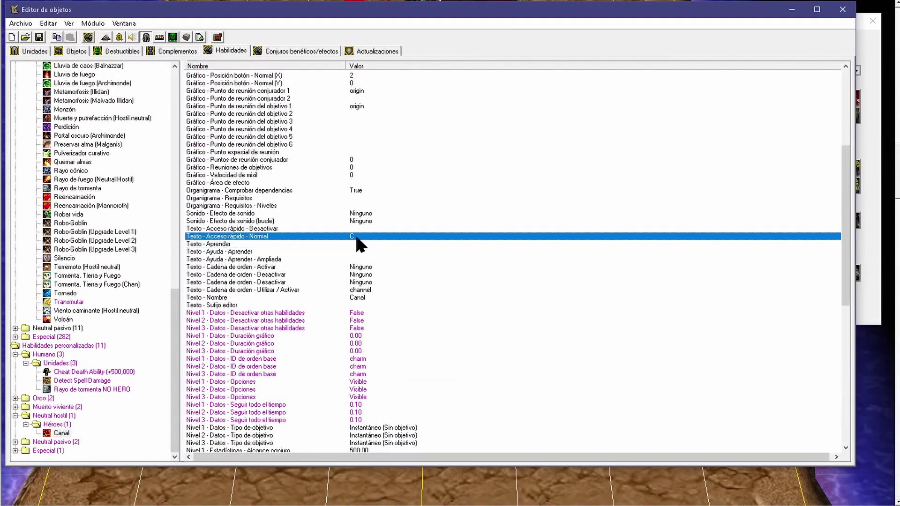
scroll(442, 246, down, 2)
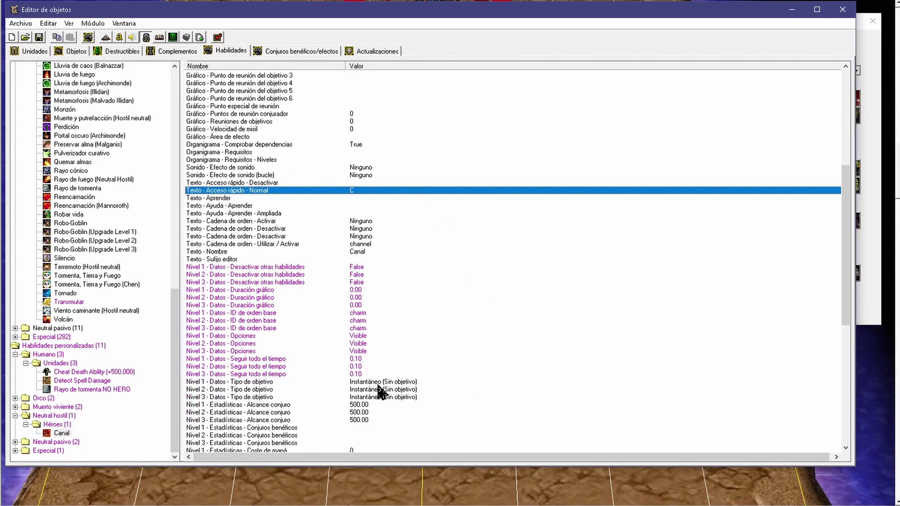
click(365, 342)
click(378, 335)
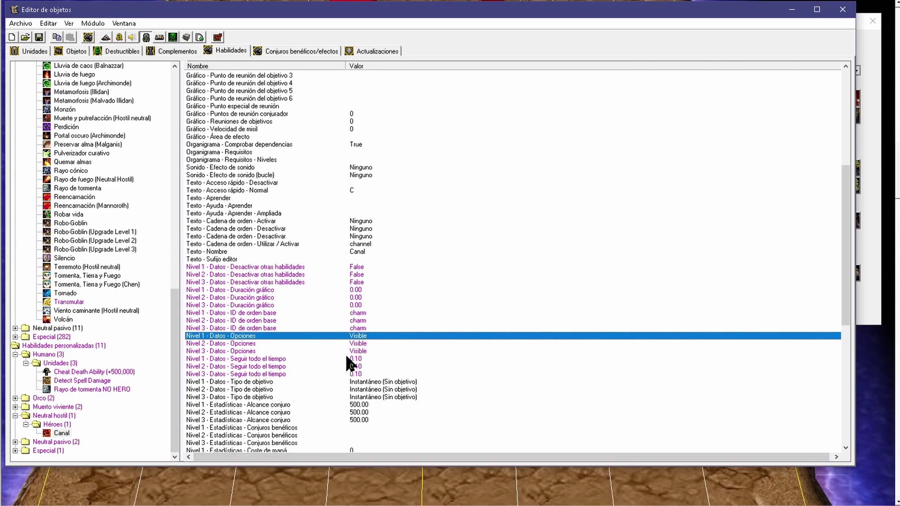
click(424, 382)
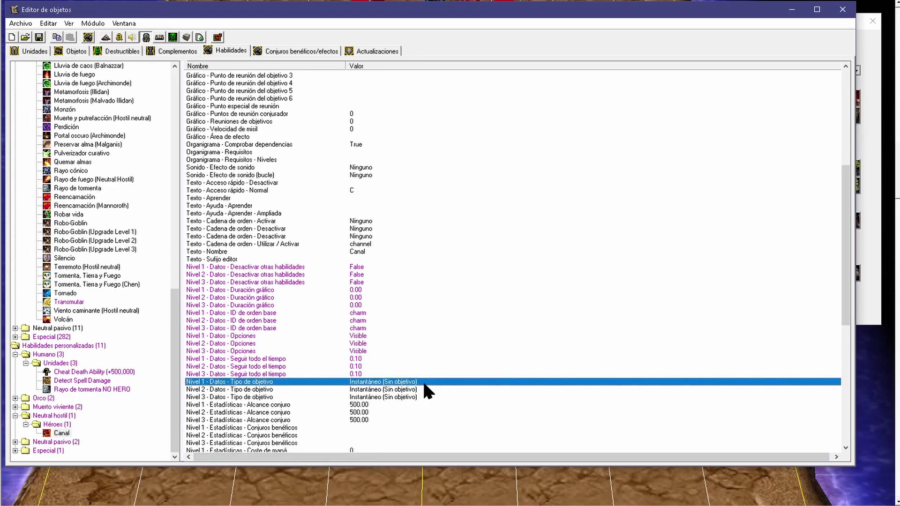
Add Imagen objetivo to the custom Canal's level 1 options.
double_click(361, 334)
click(424, 233)
click(418, 273)
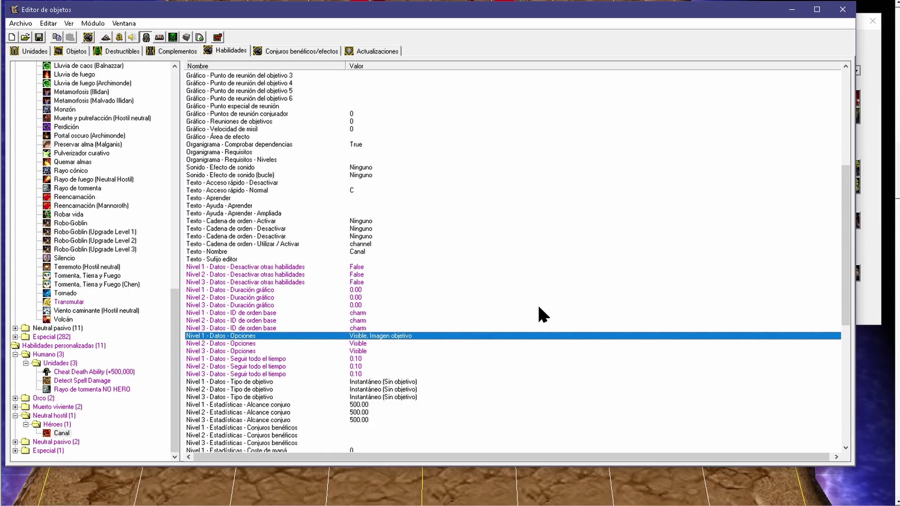
Set the custom Canal's level 1 Tipo de objetivo to Objetivo punto.
double_click(583, 382)
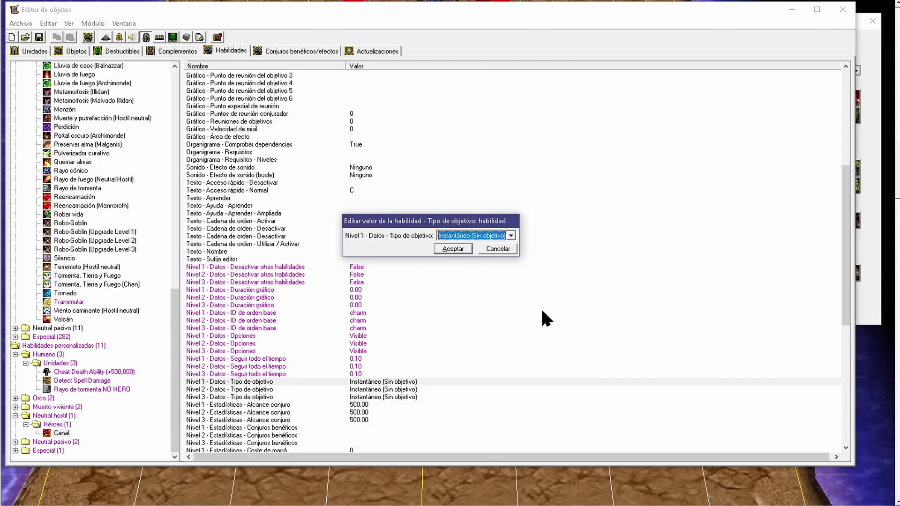
click(464, 248)
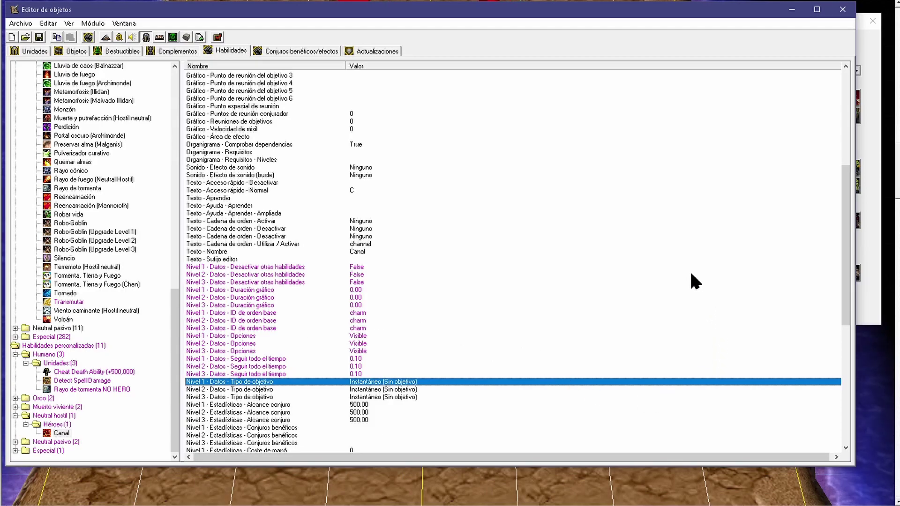
double_click(384, 382)
scroll(462, 237, down, 1)
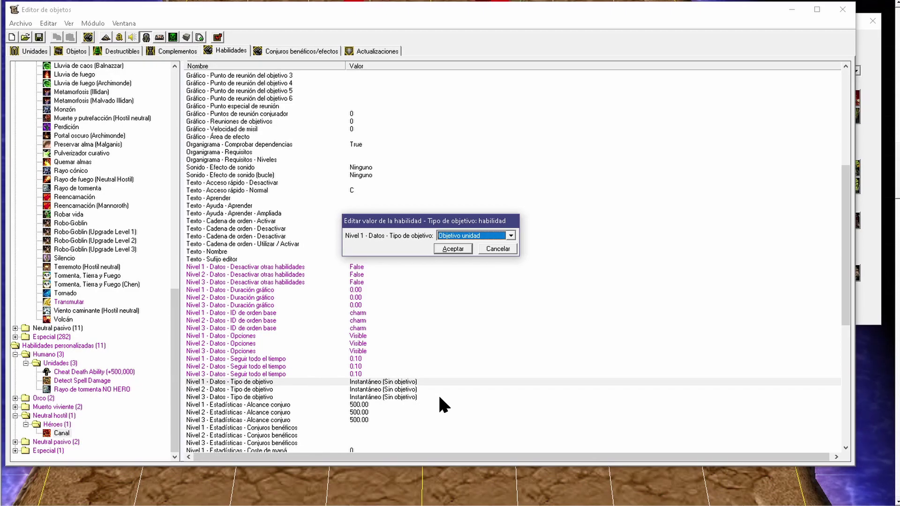
scroll(454, 234, down, 1)
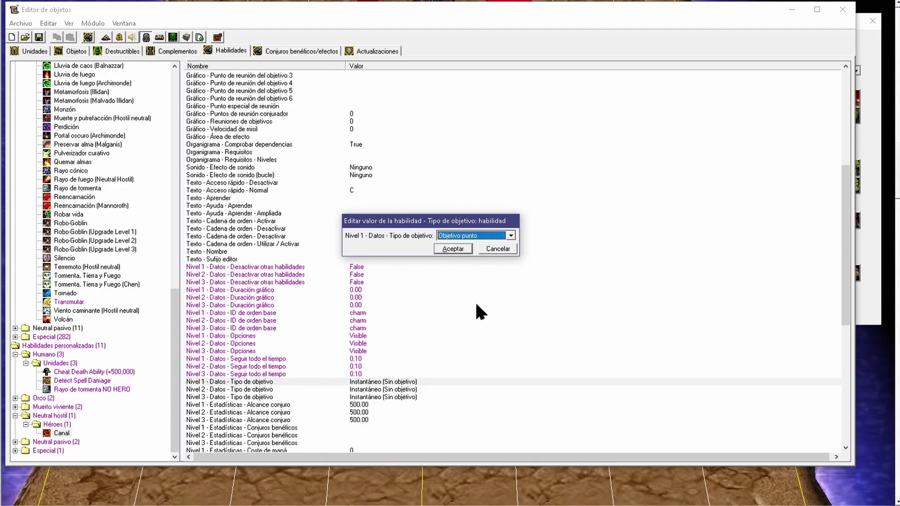
click(453, 248)
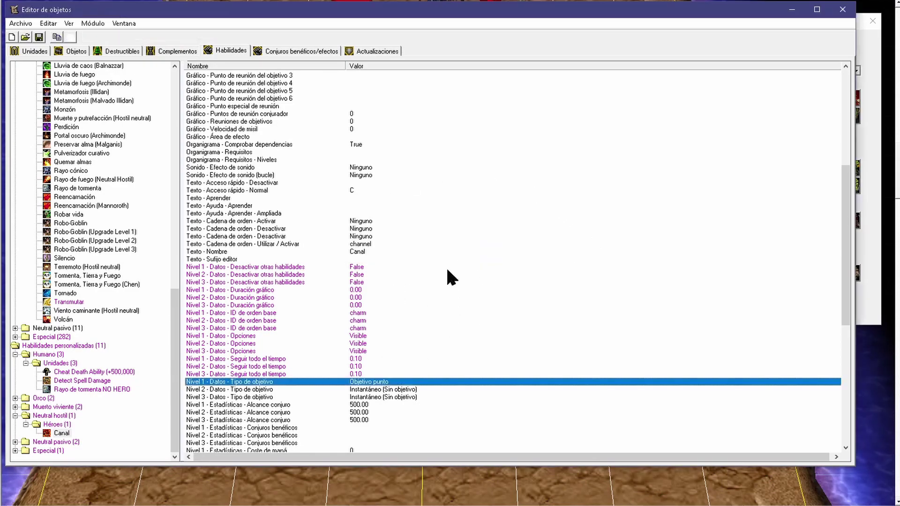
Try Imagen objetivo on the level 1 options alongside the point target, and switch it off again.
double_click(359, 337)
click(402, 295)
click(419, 385)
double_click(400, 338)
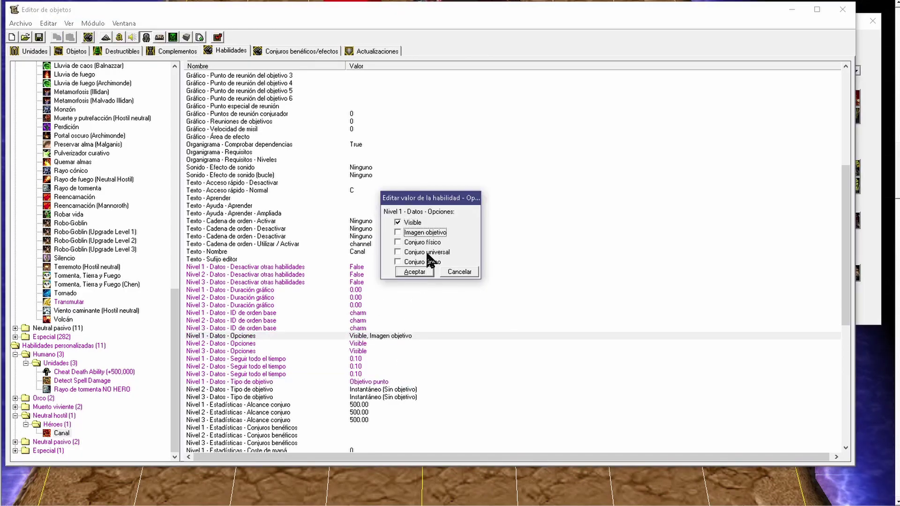
click(414, 272)
Inspect the HECHIZO SUPER PRO XD trigger in the trigger editor and return to the object editor.
click(118, 37)
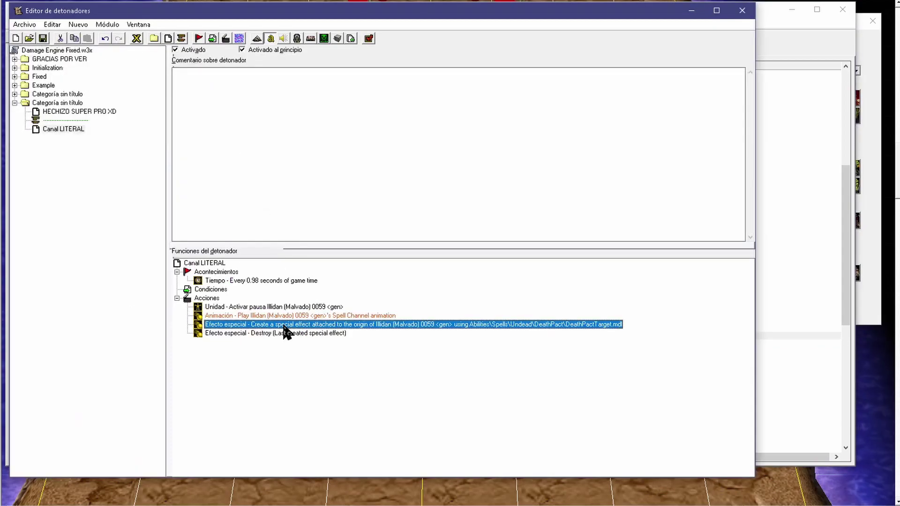
click(71, 112)
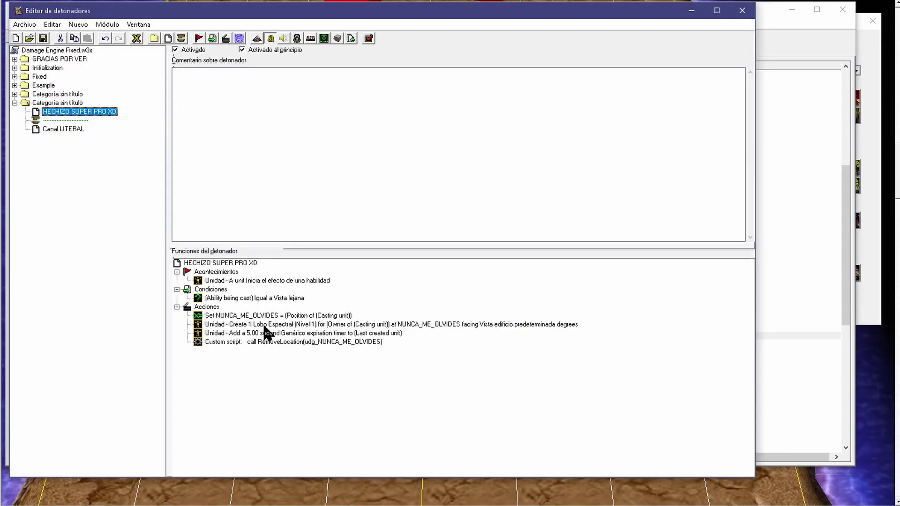
click(761, 47)
Set the custom Canal's level 1 Tipo de objetivo back to Instantáneo (Sin objetivo).
double_click(413, 382)
scroll(476, 232, up, 2)
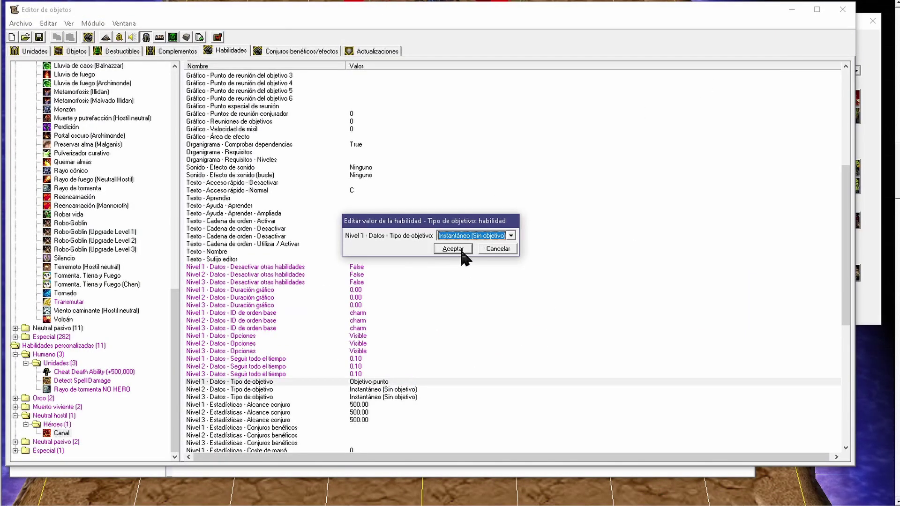
click(461, 247)
Examine how the custom Canal's target type relates to its Alcance conjuro across the three levels.
scroll(404, 410, down, 3)
click(359, 334)
click(396, 313)
click(395, 321)
click(381, 344)
click(381, 314)
click(370, 351)
click(379, 320)
click(367, 342)
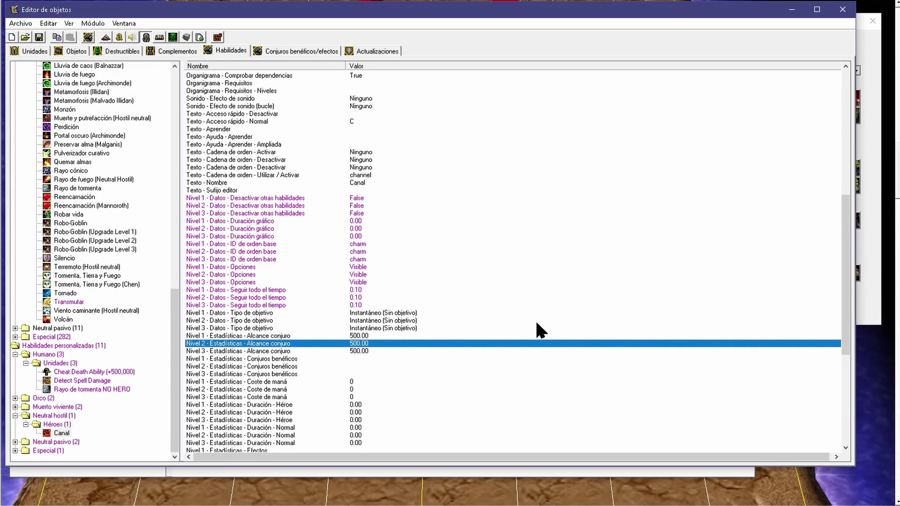
Set the Alcance conjuro to 100 for all three levels of the custom Canal ability.
click(380, 336)
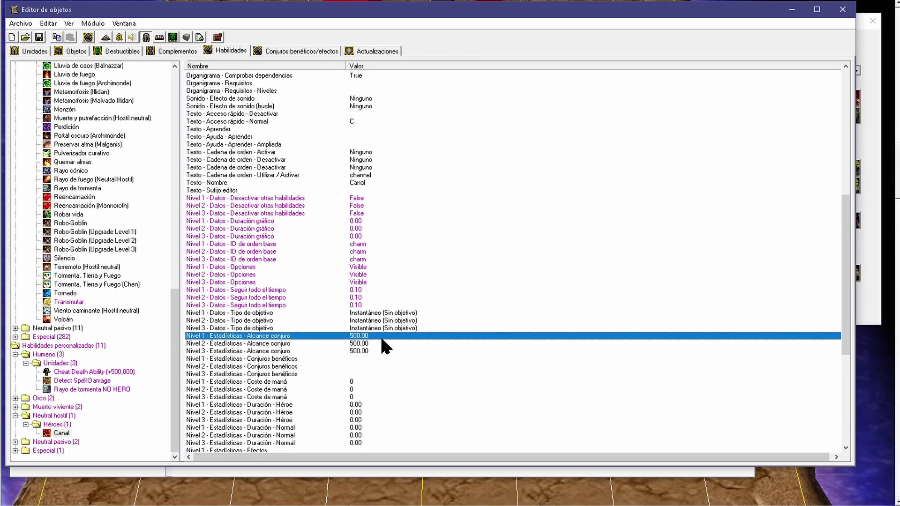
key(Return)
text(100)
key(Return)
key(ctrl+c)
key(Down)
key(ctrl+v)
key(Down)
key(ctrl+v)
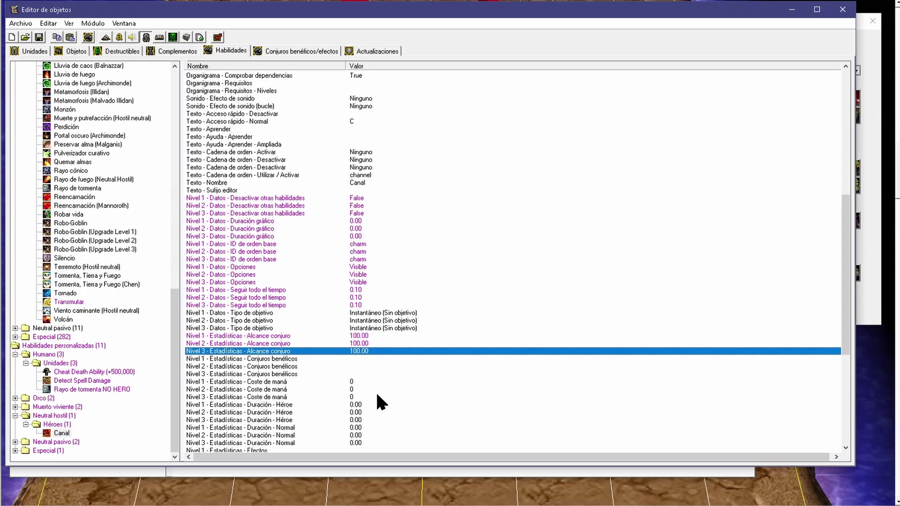
Preview Objetivo punto as the level 1 target type without keeping it.
double_click(370, 312)
scroll(483, 235, down, 2)
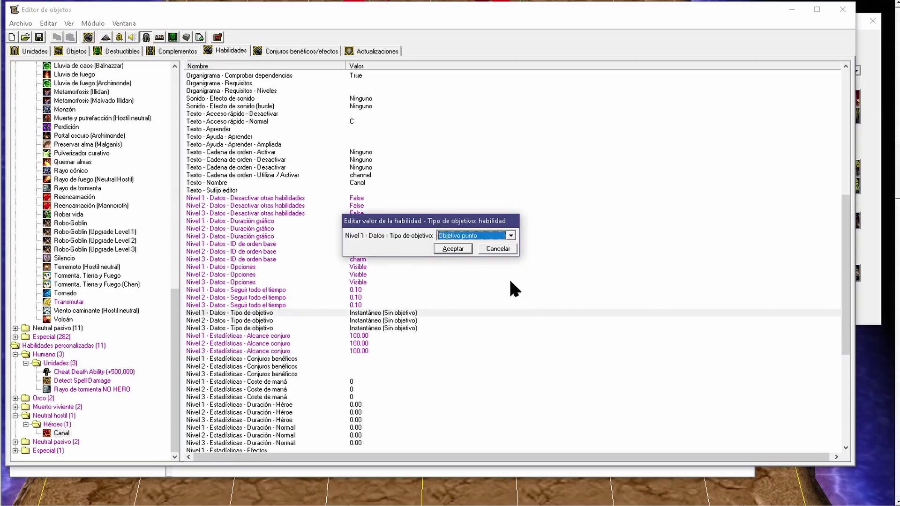
click(450, 312)
Set the Coste de maná to 50 for all three levels of the custom Canal ability.
scroll(412, 338, down, 2)
click(308, 312)
scroll(396, 330, down, 2)
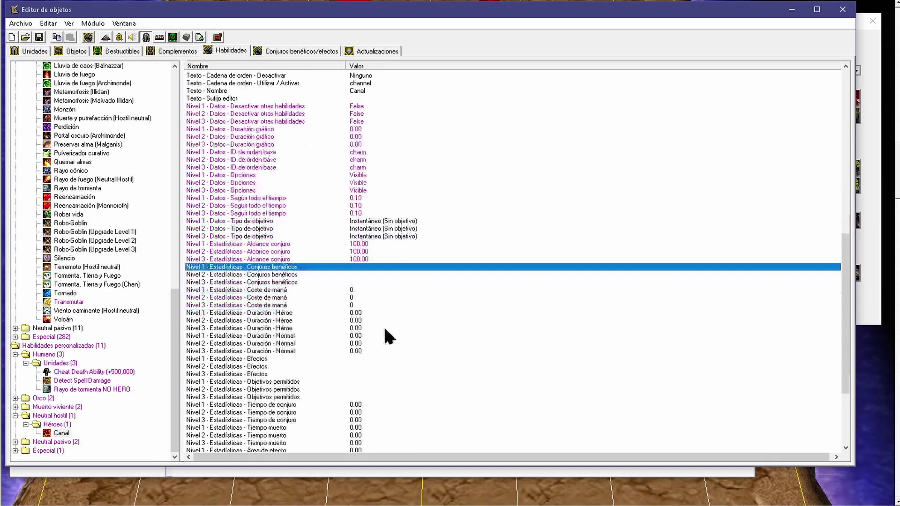
double_click(353, 289)
text(50)
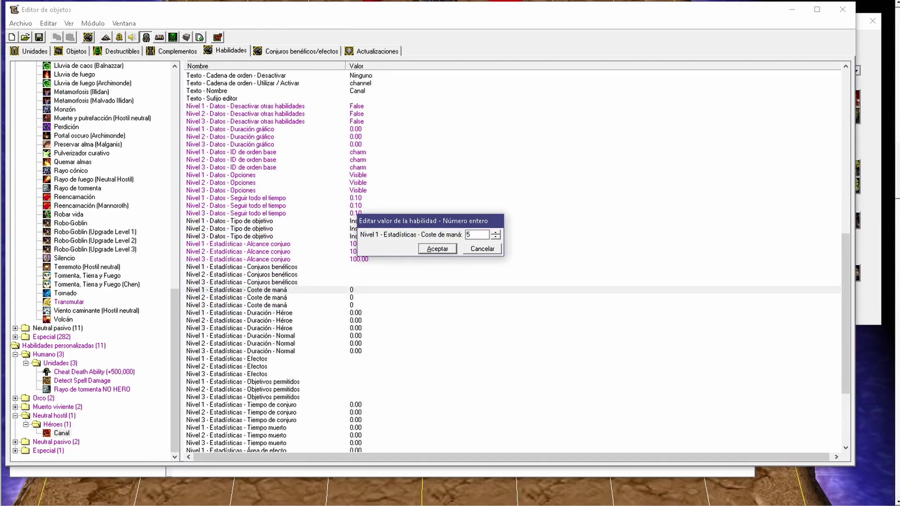
key(Return)
right_click(354, 290)
click(399, 351)
key(Return)
Review the custom Canal's hero and normal durations, casting time, cooldown and area of effect.
click(358, 320)
click(357, 313)
click(357, 328)
click(355, 350)
scroll(352, 365, down, 4)
click(364, 305)
click(364, 321)
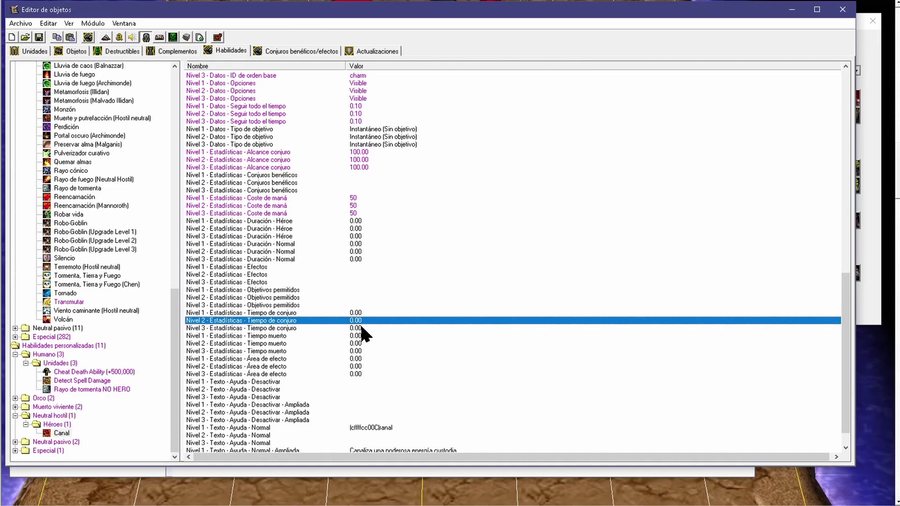
click(358, 345)
click(353, 359)
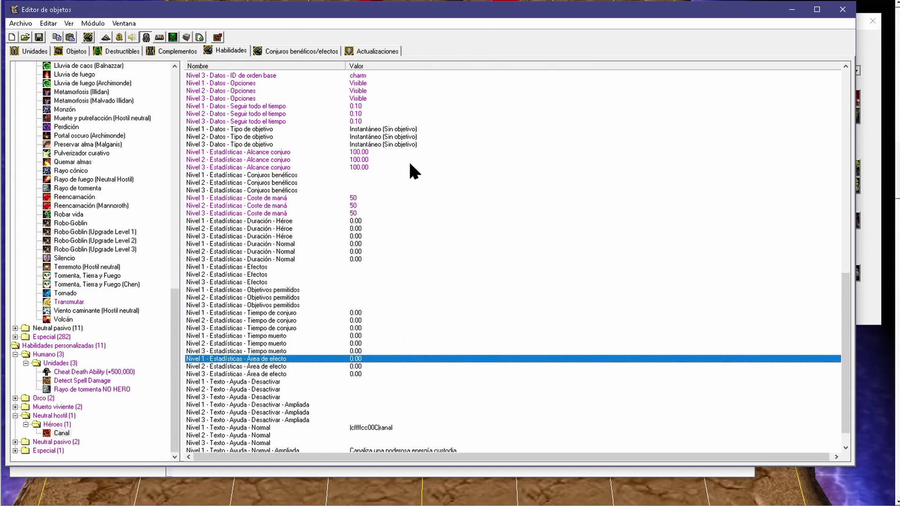
Preview Objetivo punto as the level 3 target type and discard the change.
double_click(396, 145)
scroll(470, 239, down, 1)
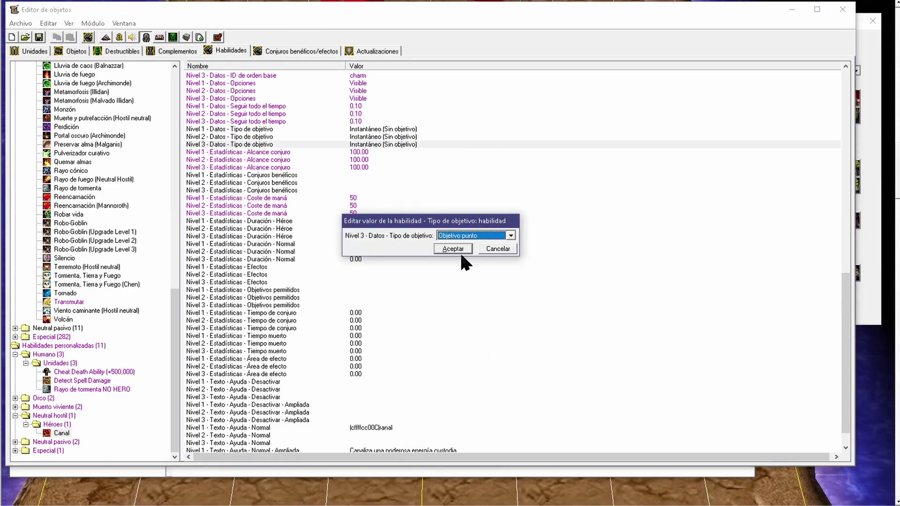
click(497, 248)
Review the level 2 Opciones choices of the custom Canal ability without changing them.
scroll(408, 206, up, 4)
double_click(383, 182)
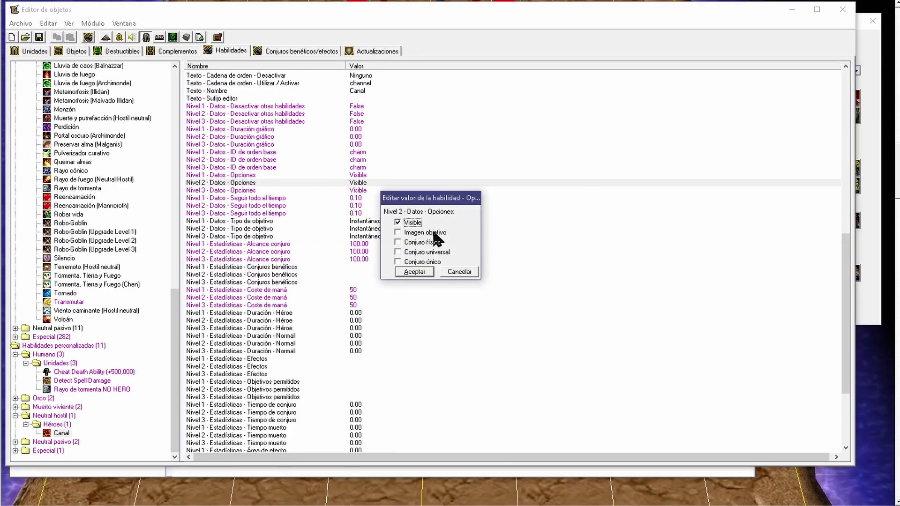
click(471, 271)
scroll(482, 331, down, 5)
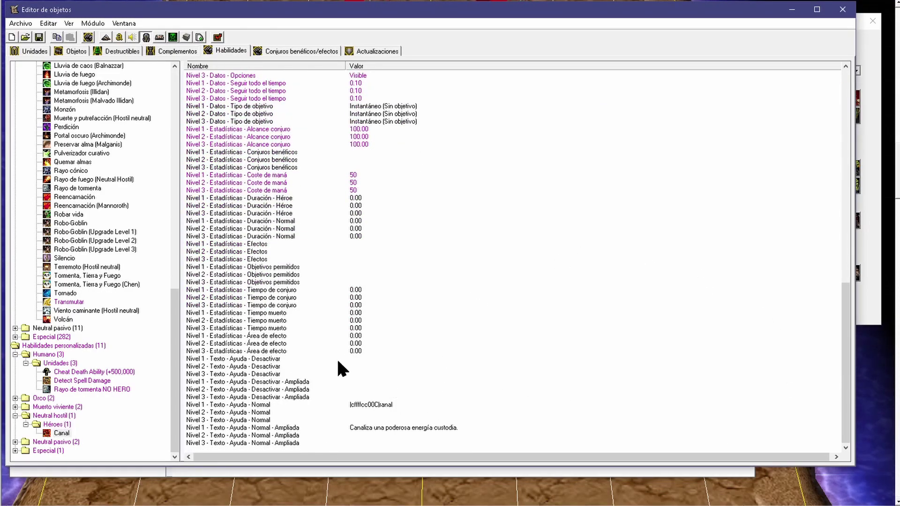
Set the level 1 Tiempo muerto of the custom Canal ability to 5.
double_click(361, 312)
text(5)
key(Return)
key(Down)
scroll(526, 191, up, 15)
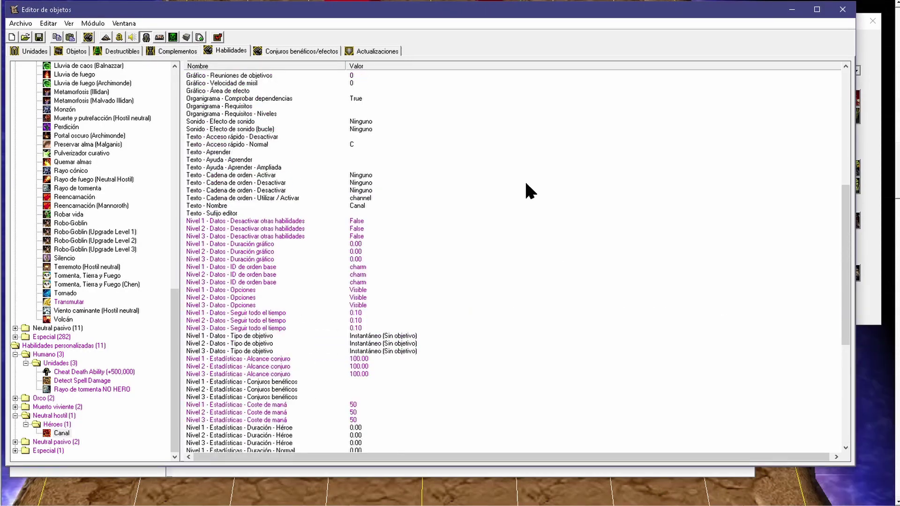
Examine the custom Canal's graphics fields, especially Gráfico - Conjurador, alongside its level data.
scroll(524, 183, up, 7)
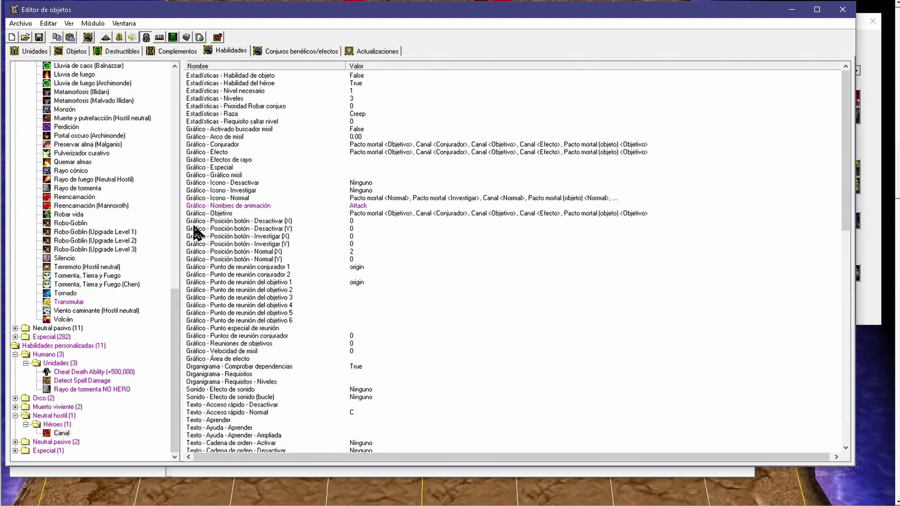
click(480, 289)
click(412, 137)
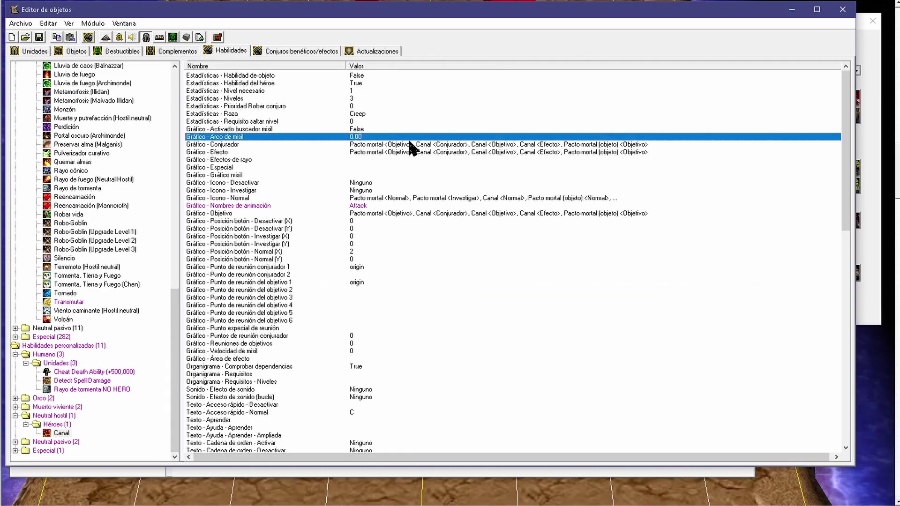
click(413, 144)
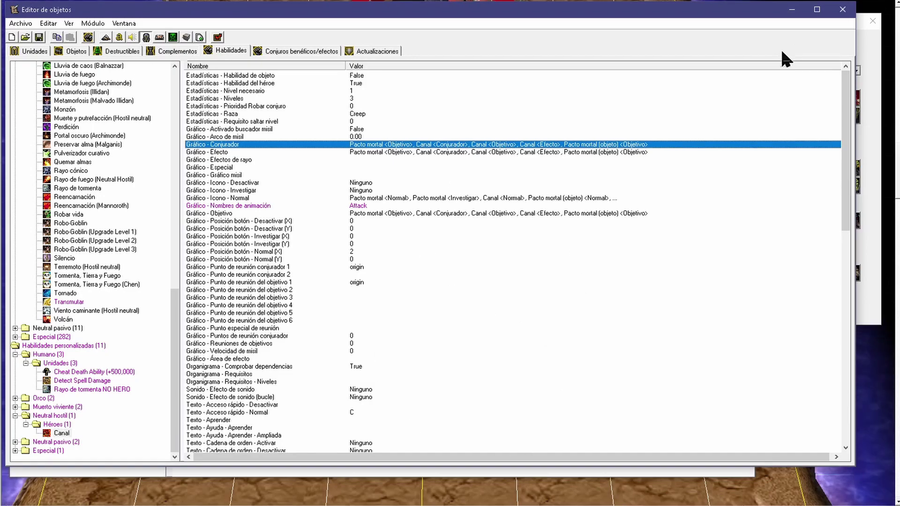
scroll(365, 331, down, 13)
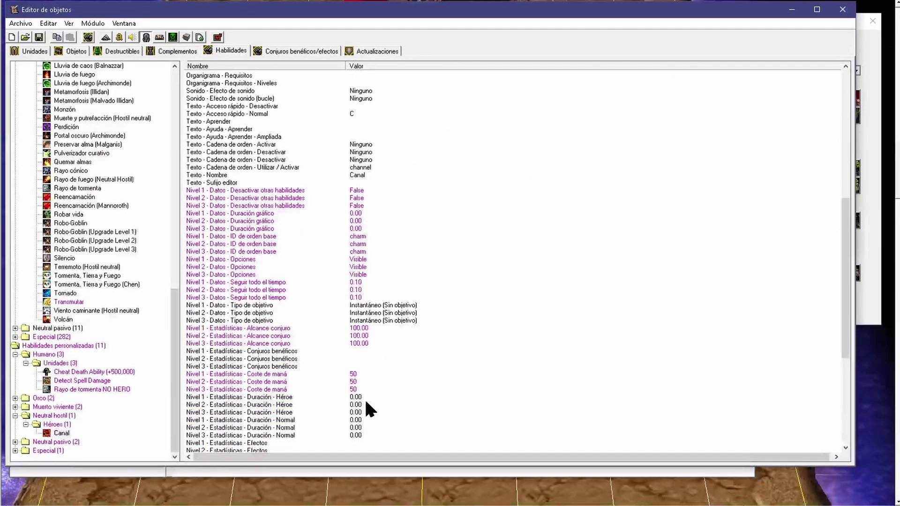
scroll(406, 170, up, 13)
click(356, 144)
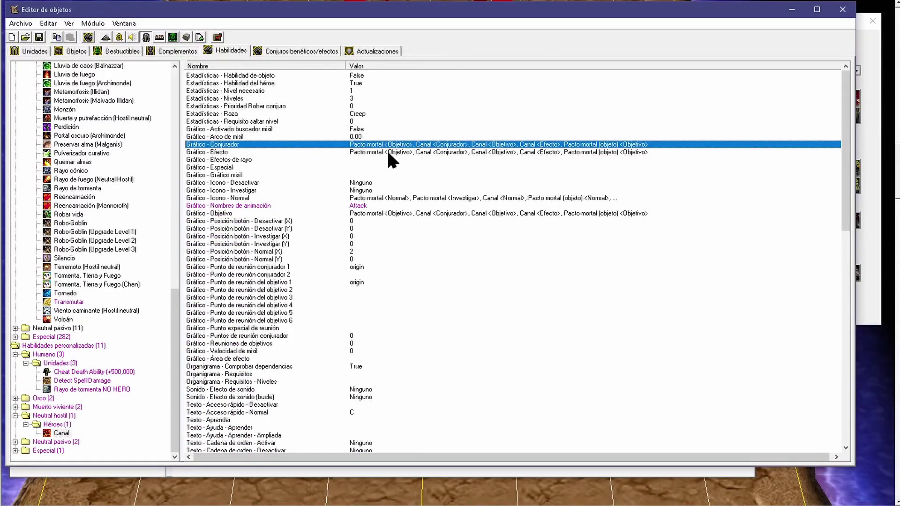
scroll(461, 248, down, 13)
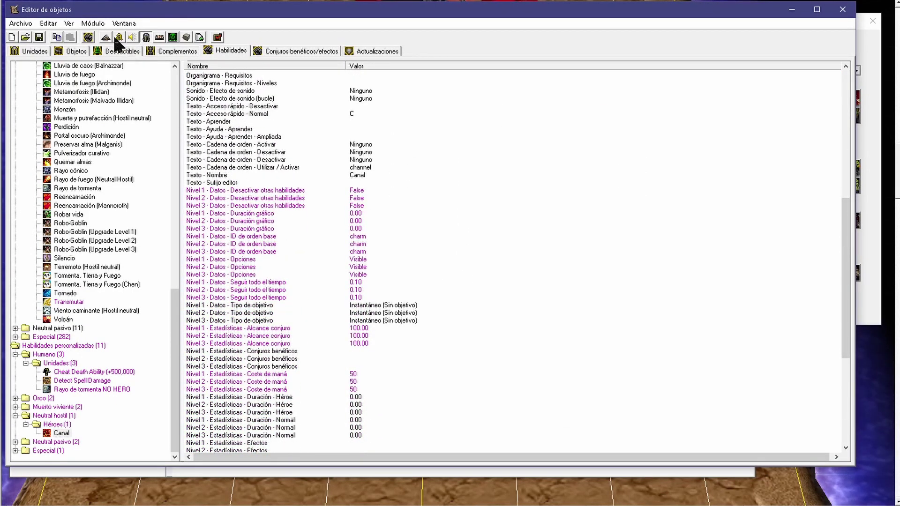
Rename the custom Canal ability to INVOCAR LOBO.
click(116, 38)
click(759, 49)
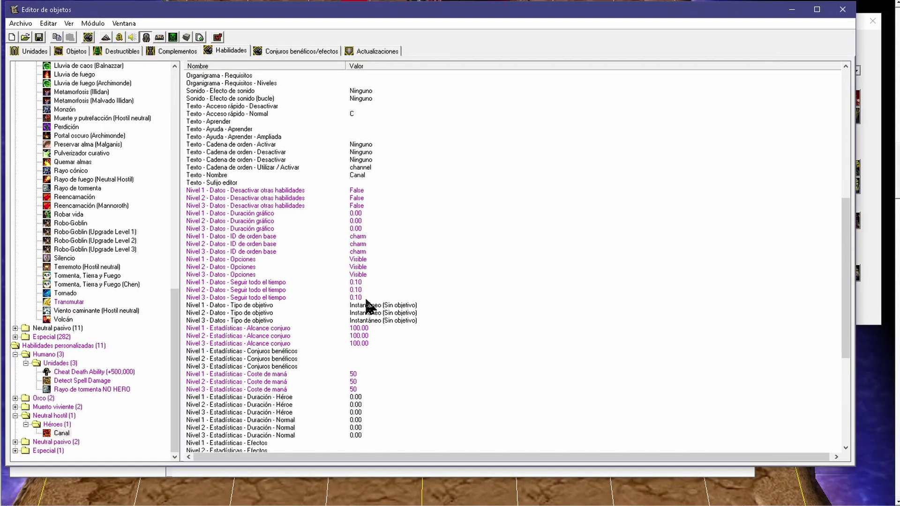
scroll(364, 263, up, 1)
double_click(367, 196)
text(INMV)
key(BackSpace)
key(BackSpace)
key(BackSpace)
key(BackSpace)
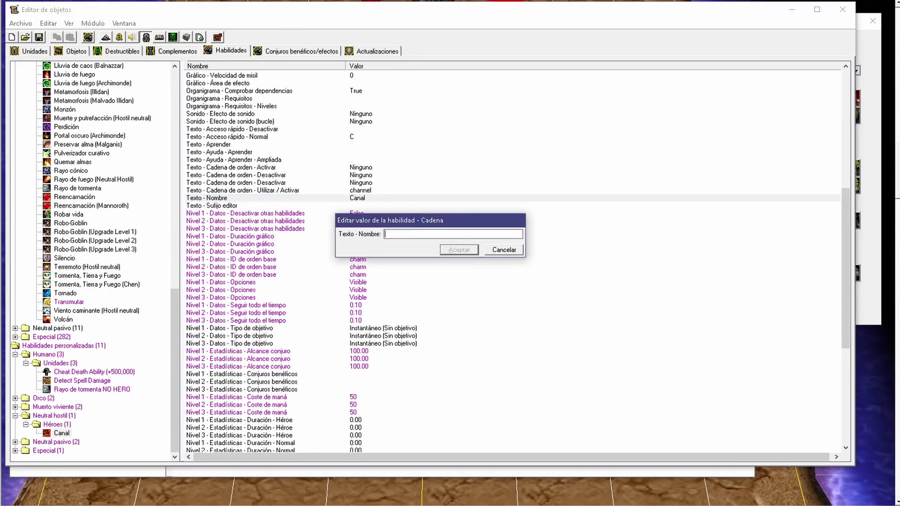
key(Return)
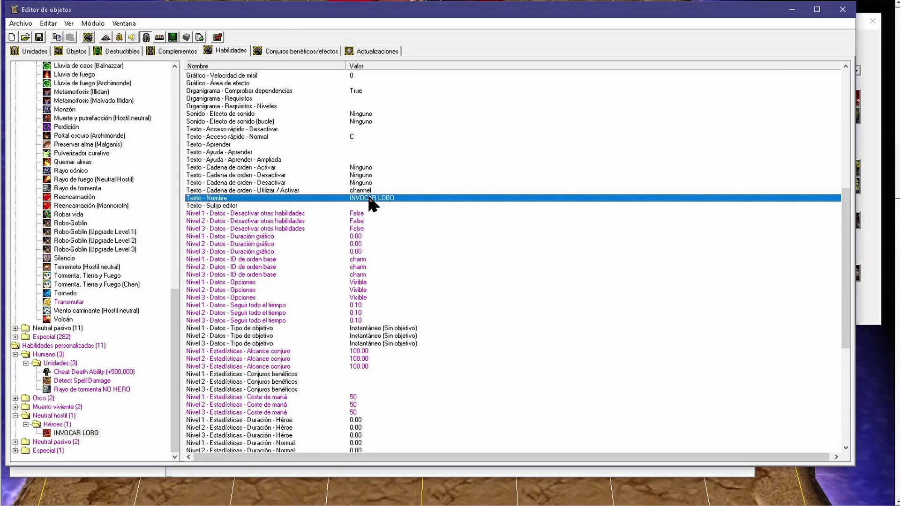
In the trigger editor, set the wolf-summoning trigger's Ability Comparison condition to INVOCAR LOBO.
click(119, 37)
double_click(275, 295)
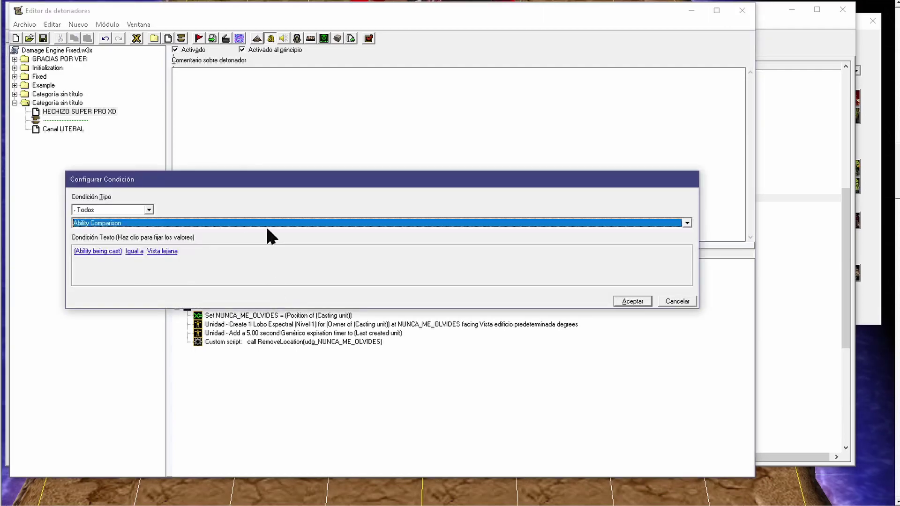
click(161, 252)
scroll(128, 380, up, 1)
click(149, 413)
scroll(173, 383, down, 1)
scroll(175, 383, down, 1)
click(163, 398)
scroll(139, 380, down, 1)
click(139, 414)
key(Return)
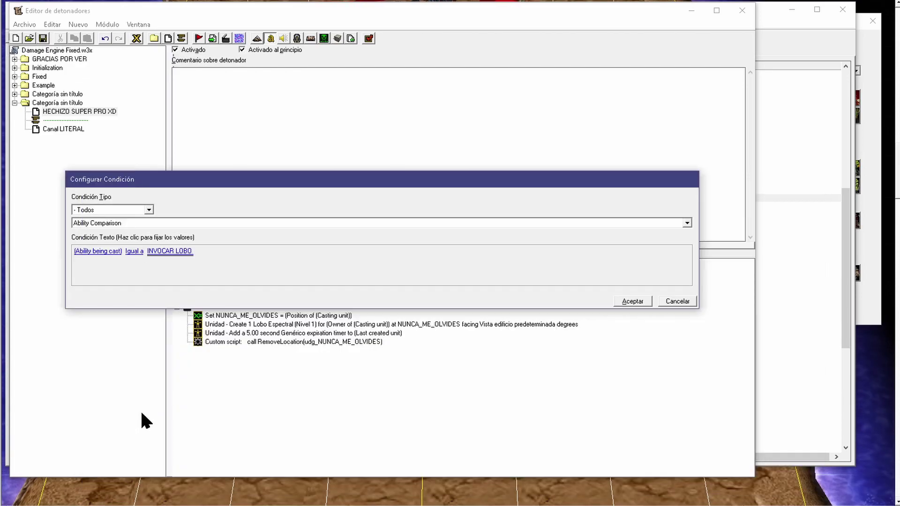
key(Return)
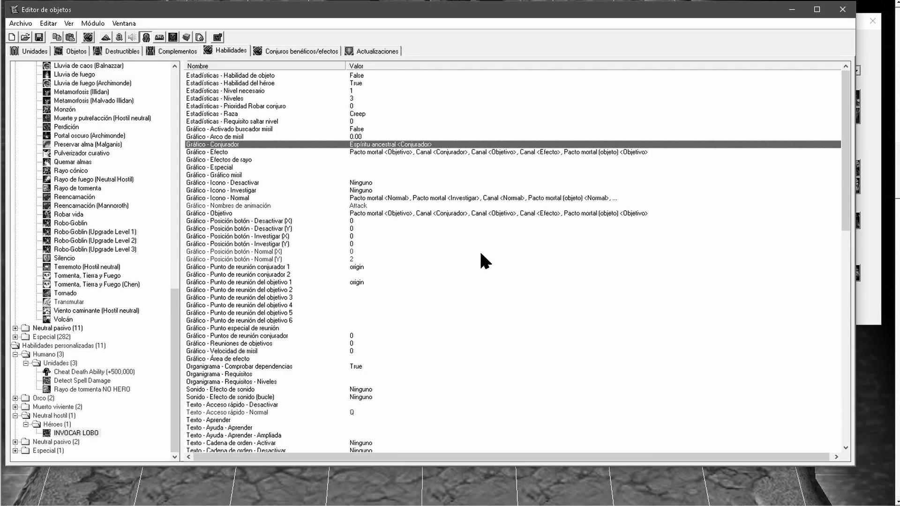
Set the level 2 Tipo de objetivo of the INVOCAR LOBO ability to Objetivo unidad.
scroll(436, 121, down, 12)
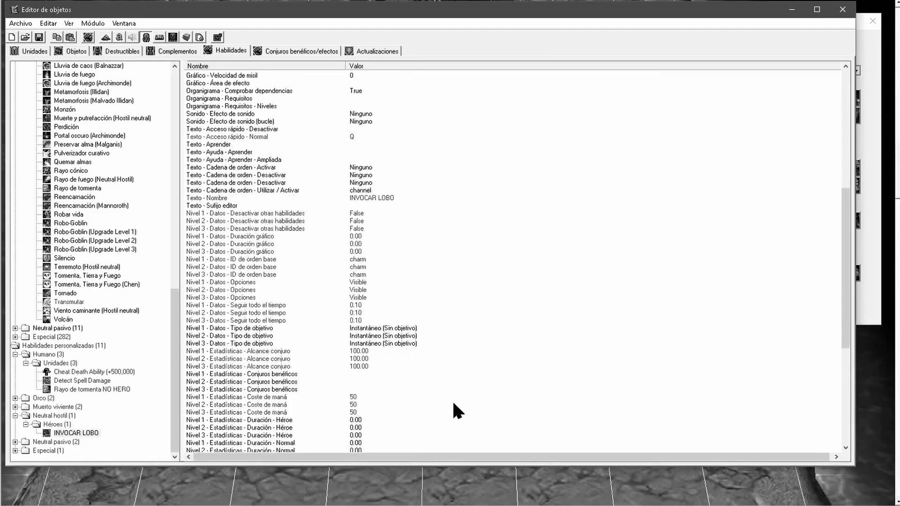
scroll(392, 338, up, 12)
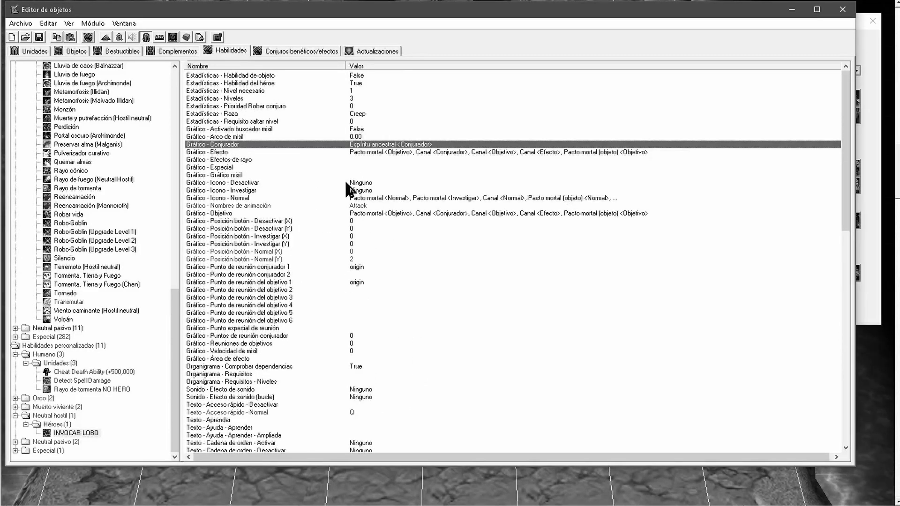
scroll(393, 316, down, 12)
double_click(398, 336)
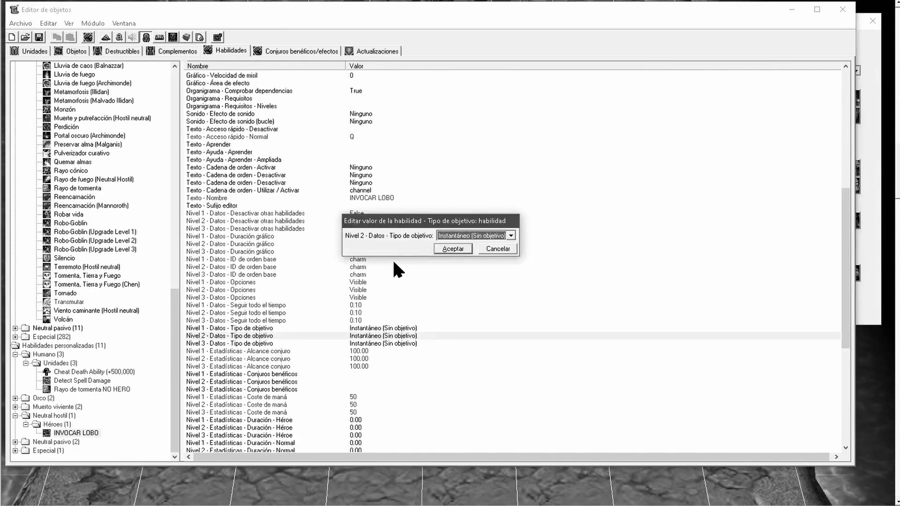
click(451, 253)
scroll(422, 191, up, 13)
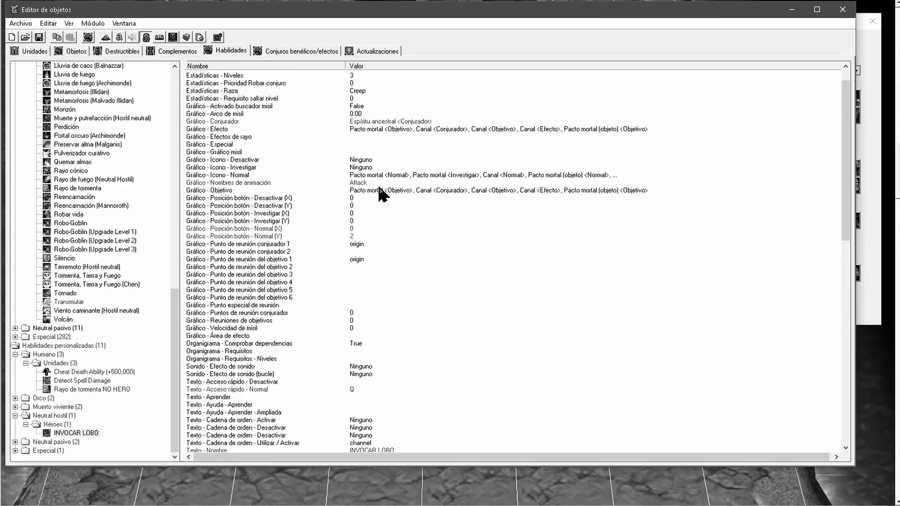
scroll(432, 221, down, 9)
scroll(413, 350, down, 4)
double_click(398, 335)
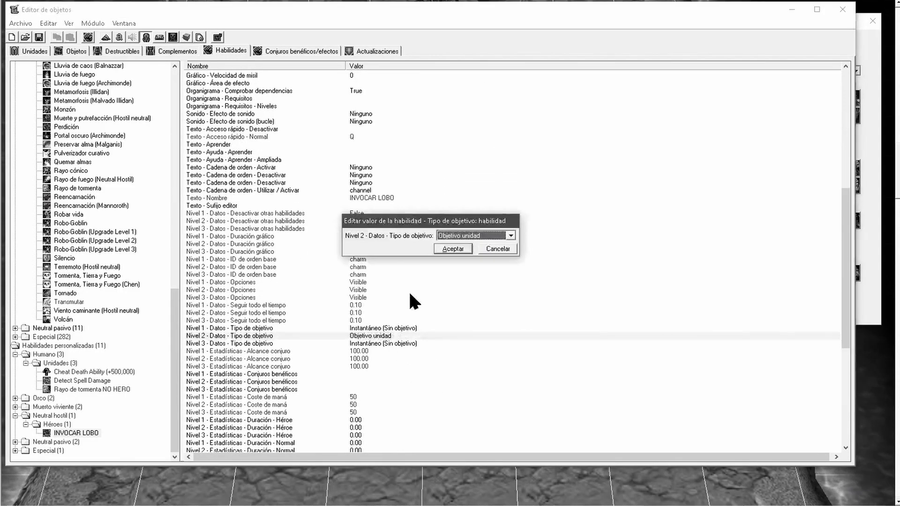
click(449, 247)
scroll(426, 150, up, 10)
click(415, 106)
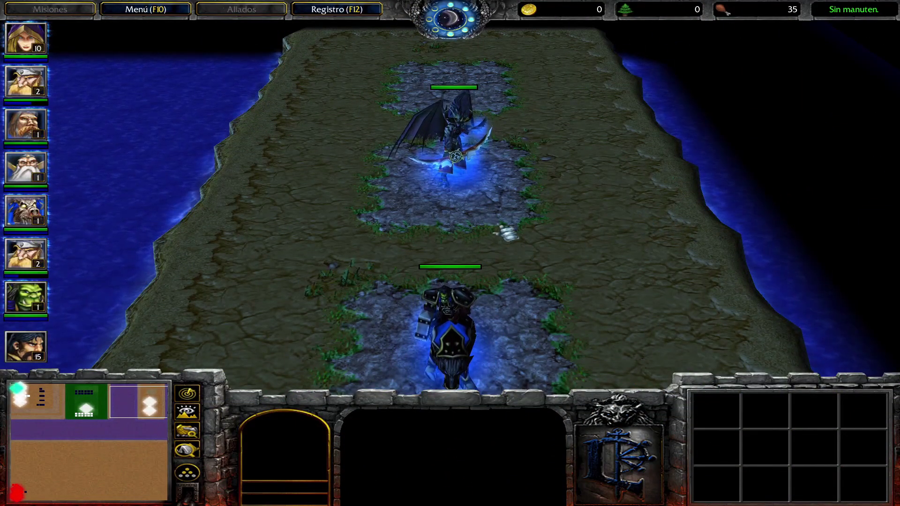
In the map test, have Thrall learn the custom summoning ability and cast it.
click(457, 146)
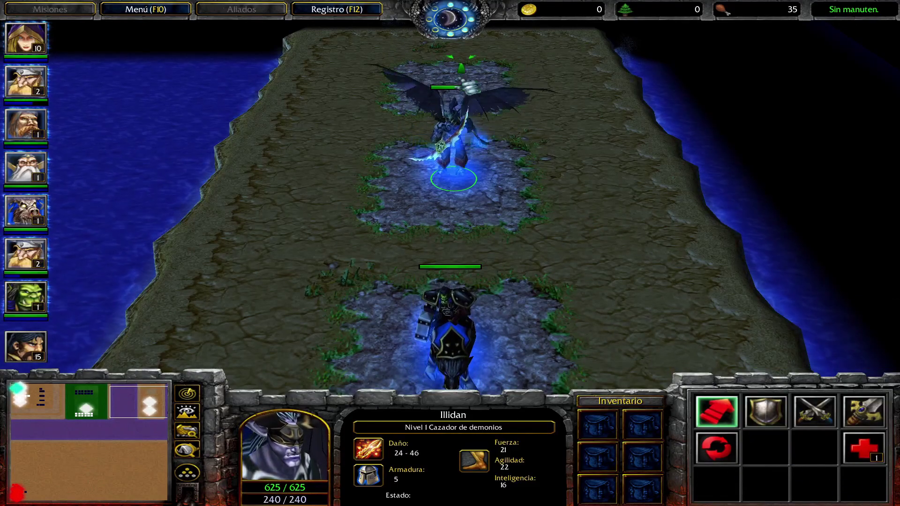
click(461, 307)
click(859, 447)
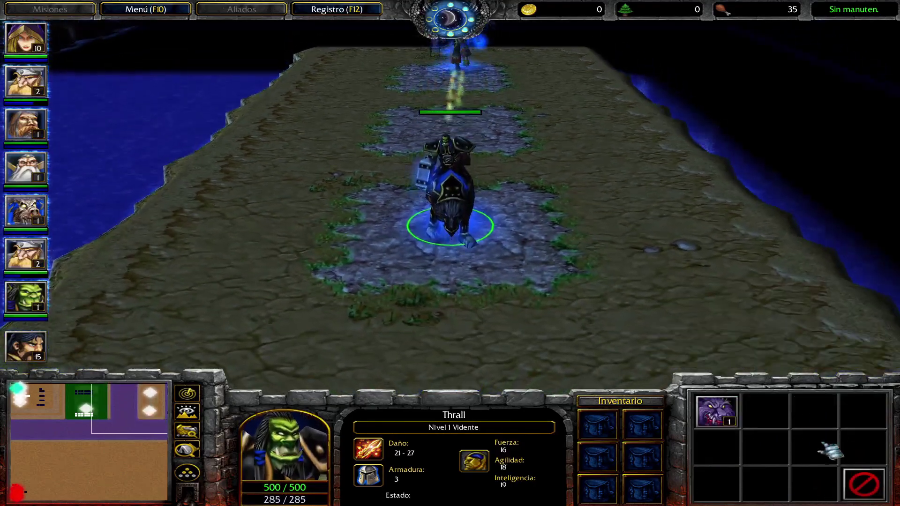
click(722, 415)
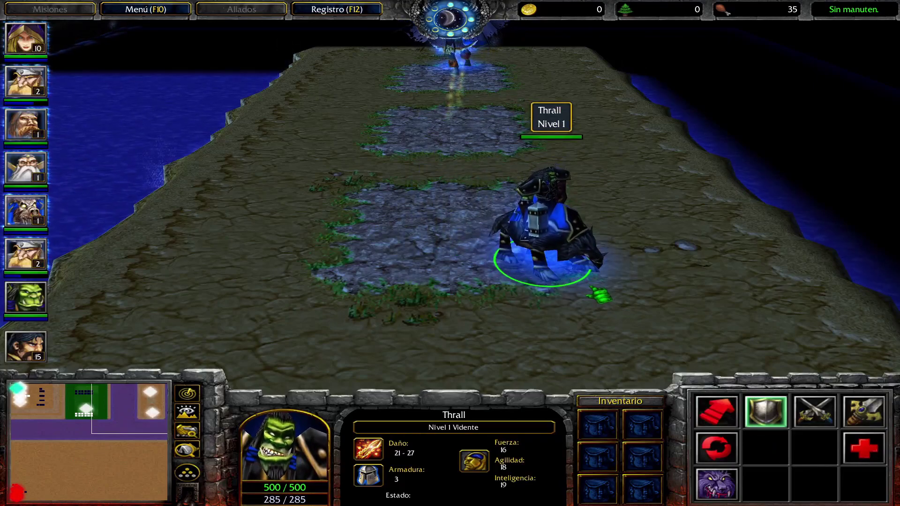
key(f)
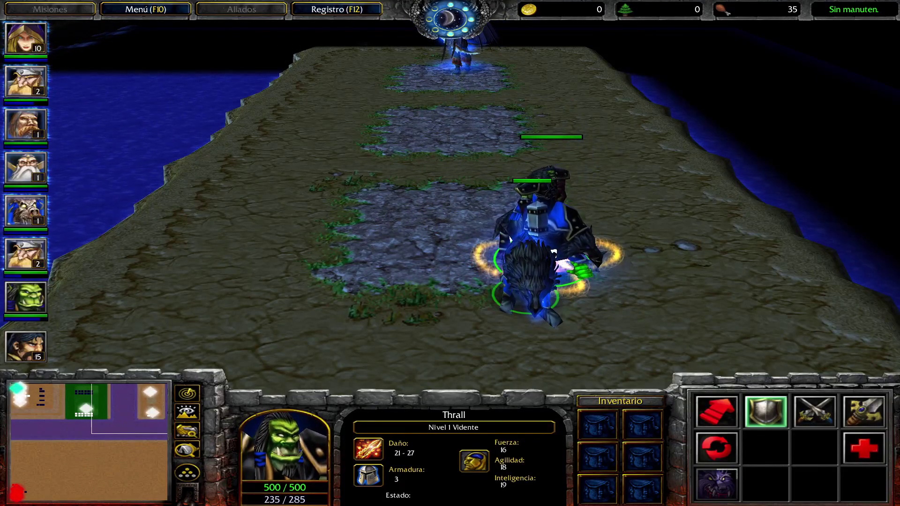
Move the summoned Lobo Espectral away from Thrall, then reselect Thrall.
click(524, 296)
right_click(384, 232)
right_click(380, 212)
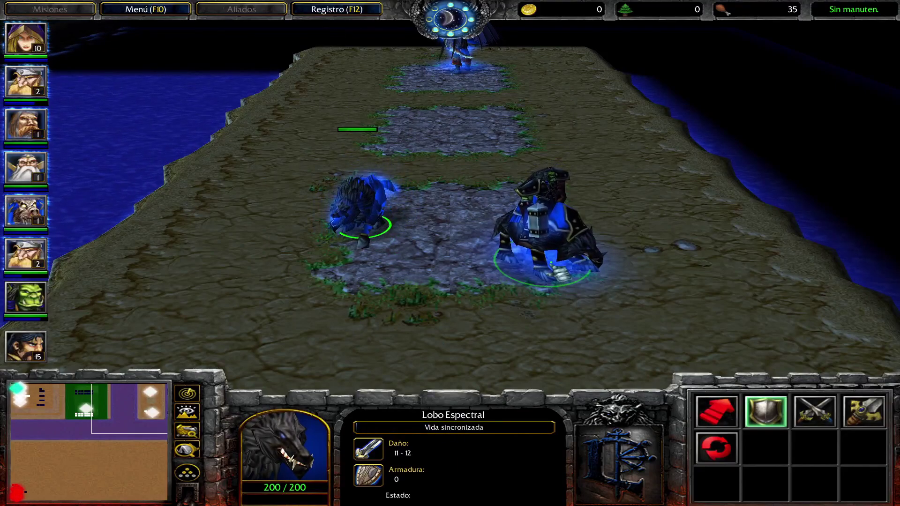
click(597, 287)
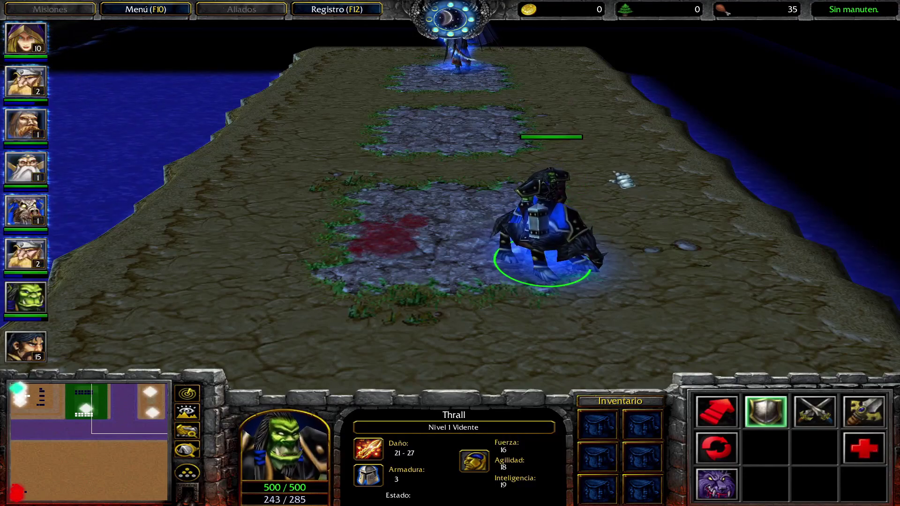
Cast Thrall's custom ability two more times, ordering each summoned wolf to move away.
key(f)
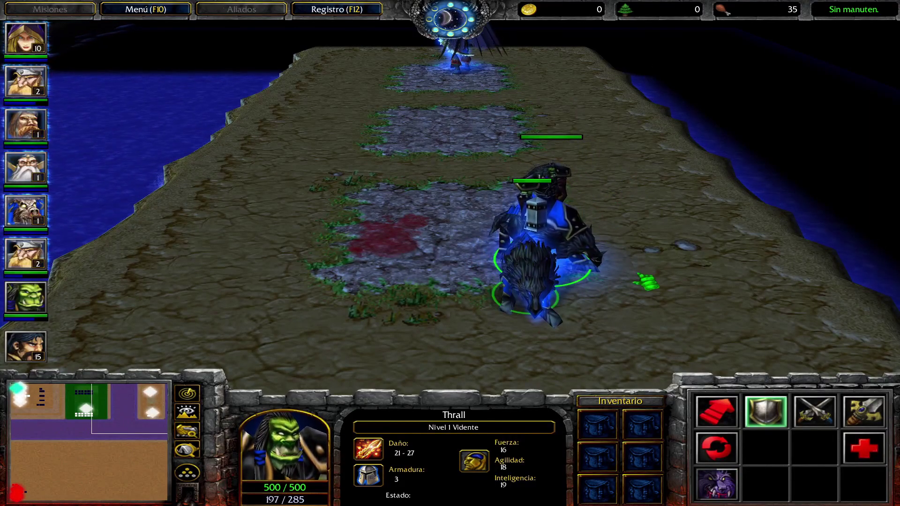
click(557, 270)
right_click(396, 230)
shift+click(387, 191)
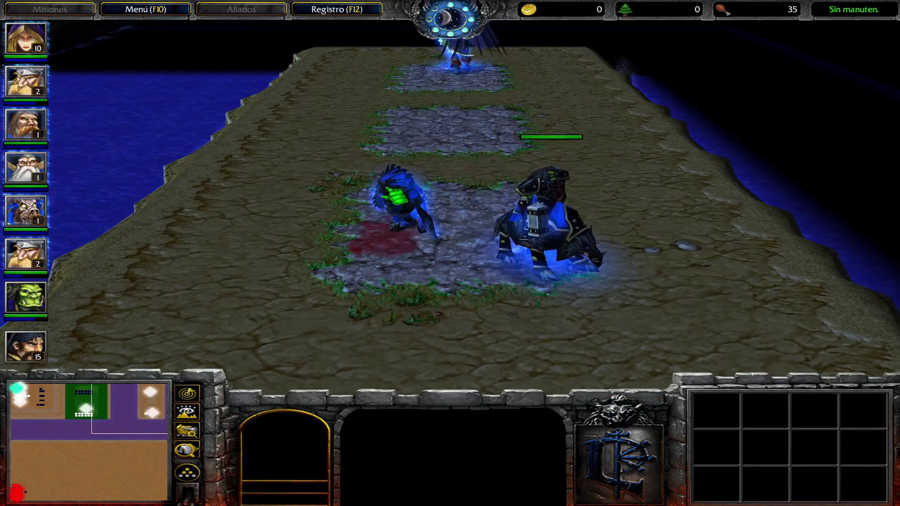
click(556, 262)
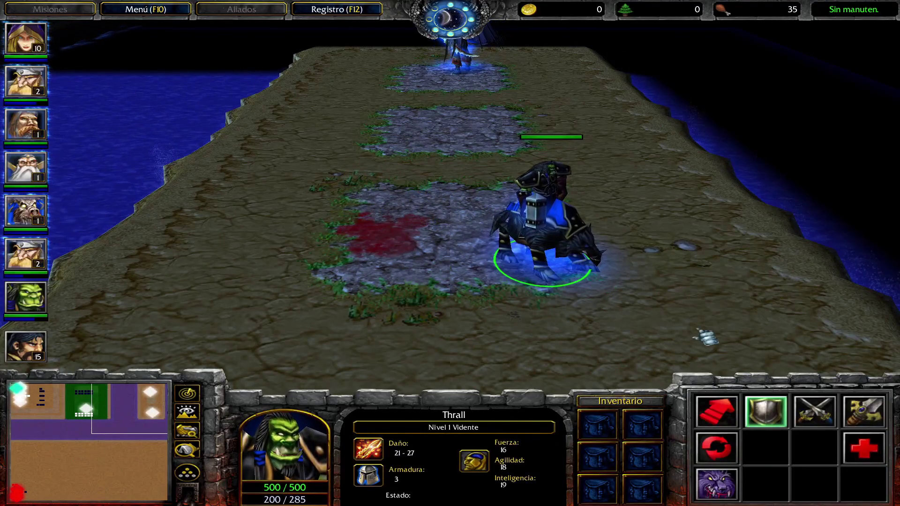
key(f)
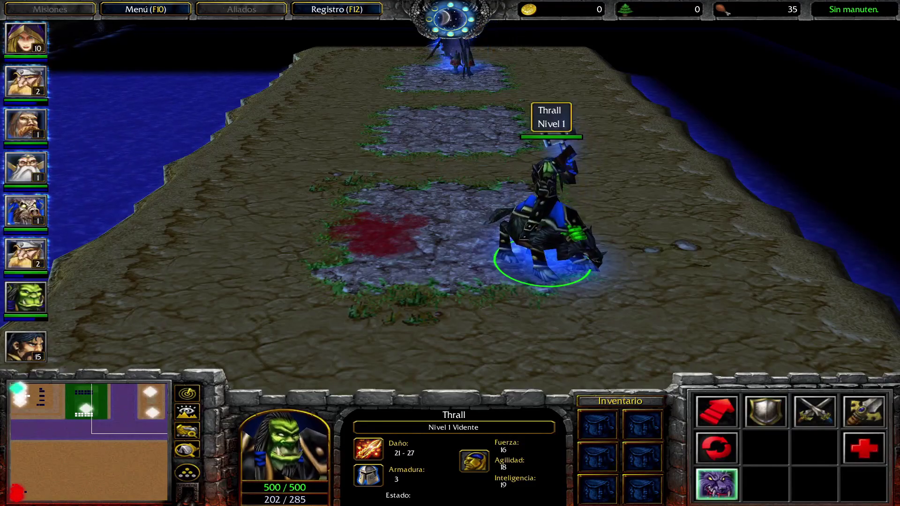
click(537, 270)
right_click(406, 183)
Switch to Jaina, have her learn the water elemental ability and summon an Elemental del agua.
key(F1)
key(F1)
click(864, 448)
click(765, 411)
right_click(489, 241)
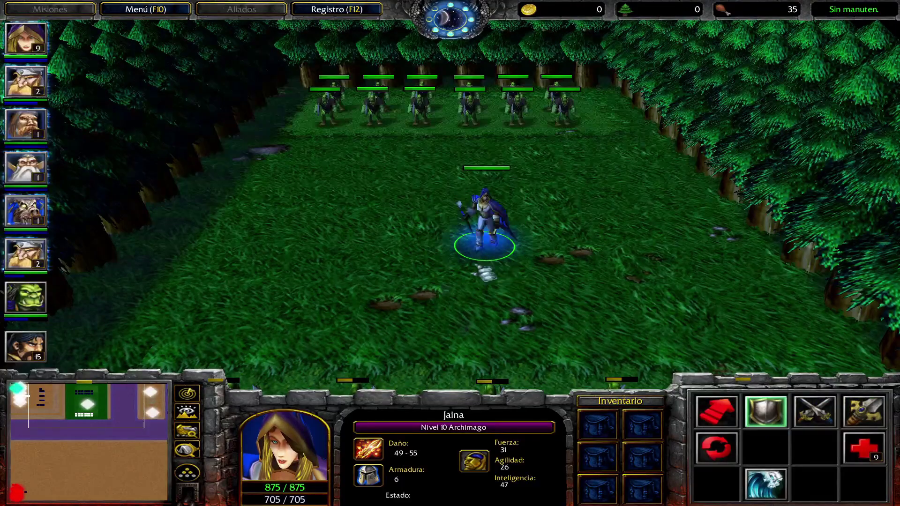
key(w)
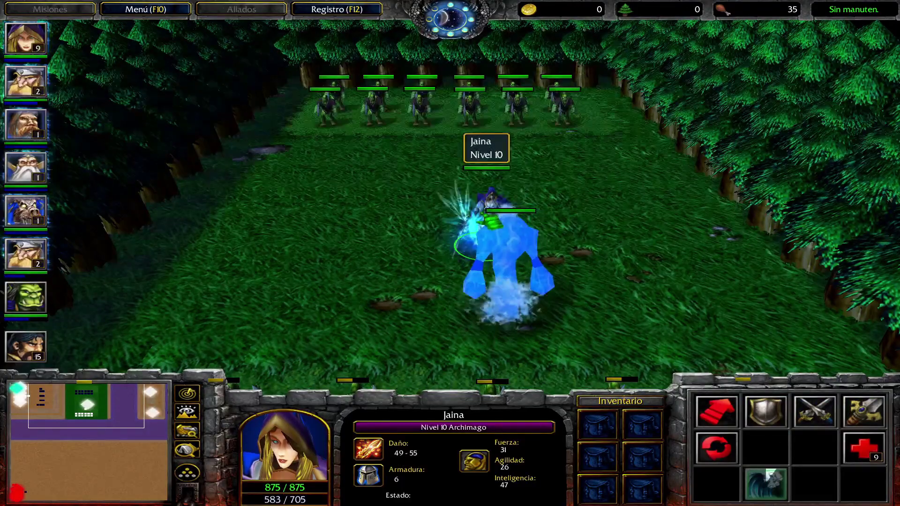
Move the Elemental del agua away from Jaina, then reposition Jaina on the grass.
click(492, 272)
right_click(350, 241)
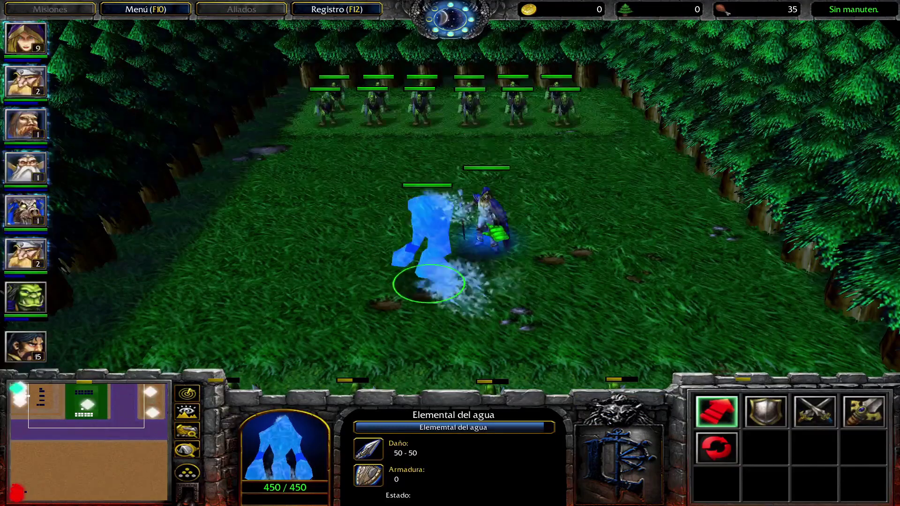
click(473, 265)
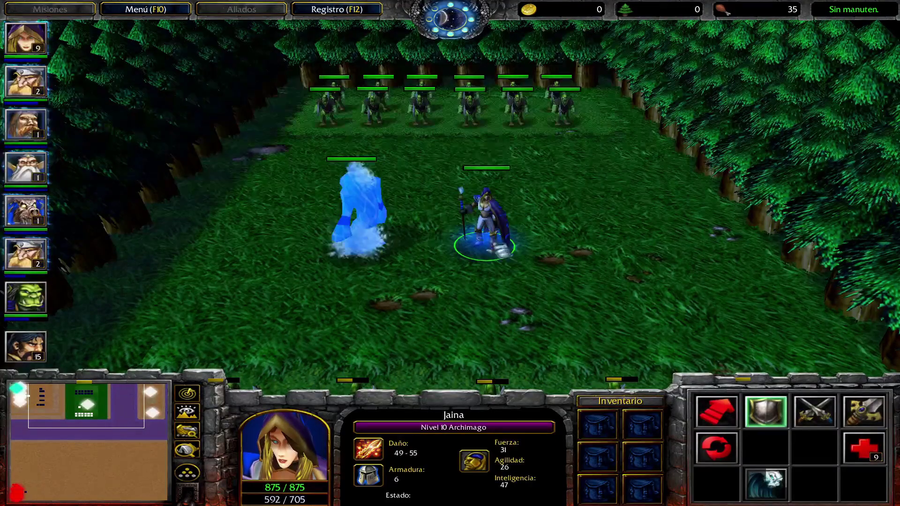
right_click(618, 270)
right_click(510, 261)
Return to Thrall and summon another Lobo Espectral for comparison.
click(38, 309)
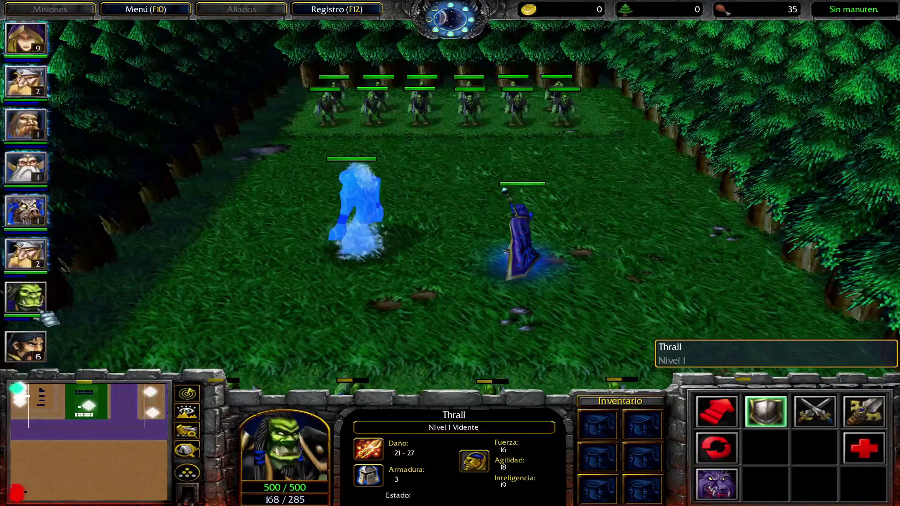
click(39, 310)
key(t)
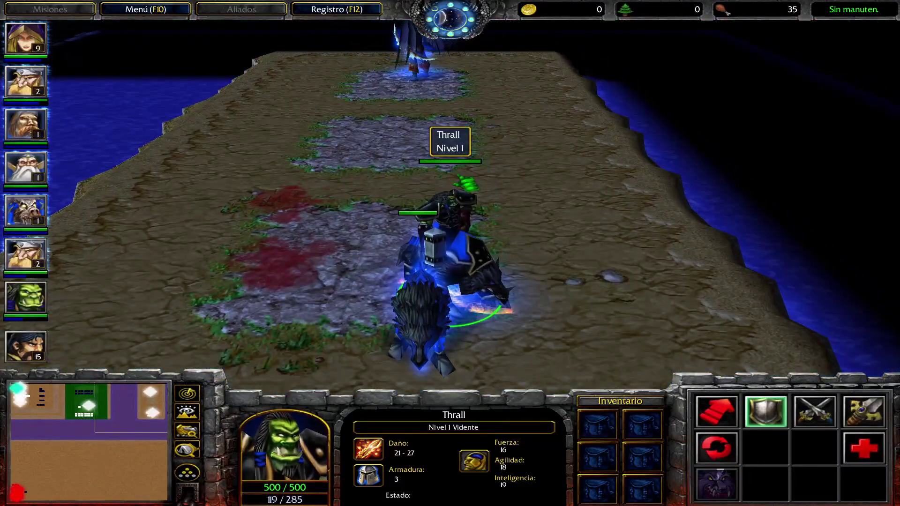
Select Thrall and the summoned wolf together and send them across the stone platform, then reposition Thrall.
drag(522, 200, 391, 328)
right_click(271, 209)
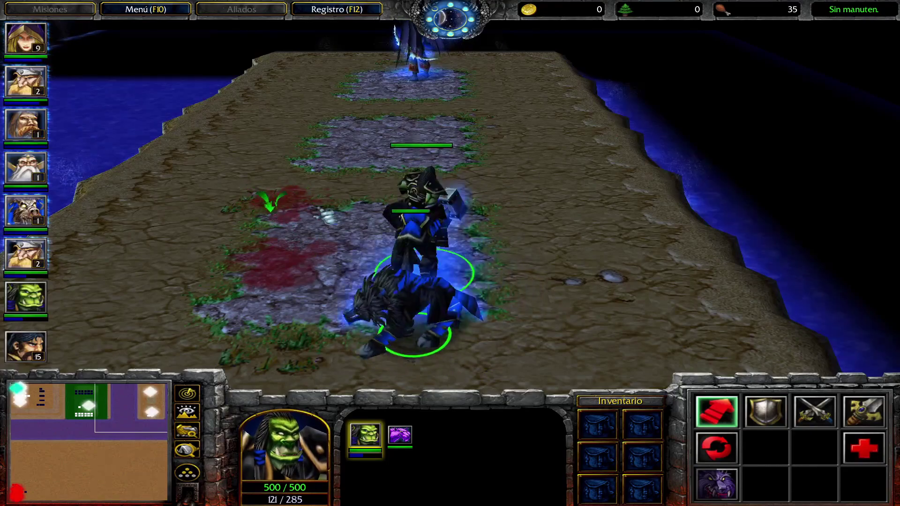
click(379, 192)
right_click(429, 223)
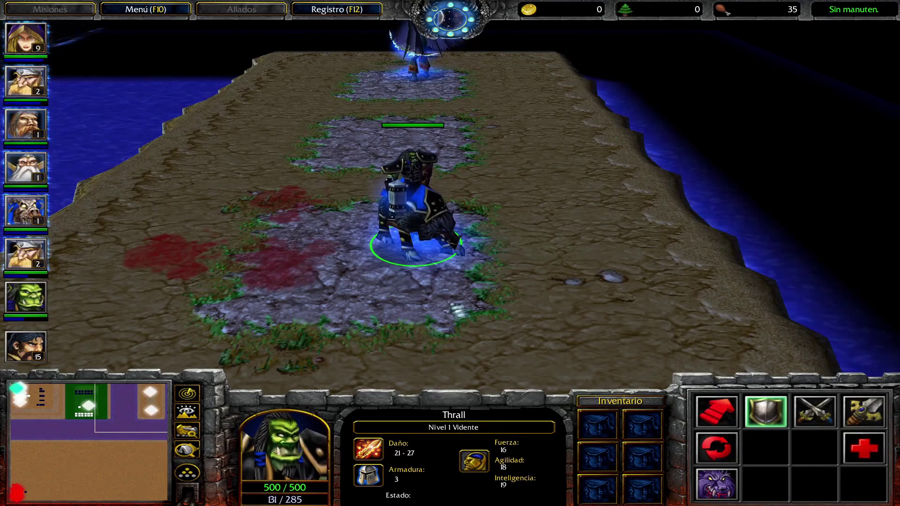
scroll(446, 308, down, 5)
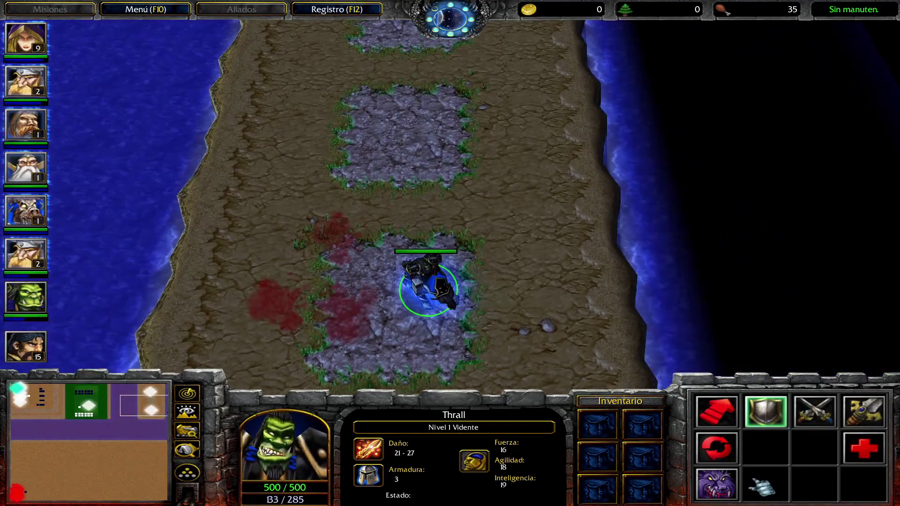